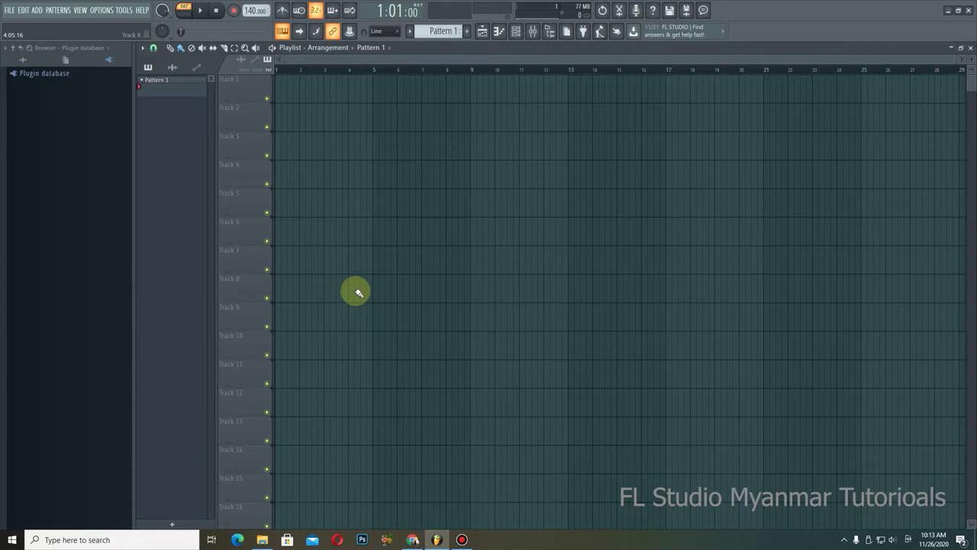
# - Start a new empty project
pyautogui.click(8, 10)
pyautogui.click(8, 10)
pyautogui.click(8, 9)
pyautogui.click(15, 25)
# - Examine the playlist, piano roll, channel rack and mixer windows of the empty project
pyautogui.click(484, 32)
pyautogui.click(484, 32)
pyautogui.click(503, 32)
pyautogui.click(501, 32)
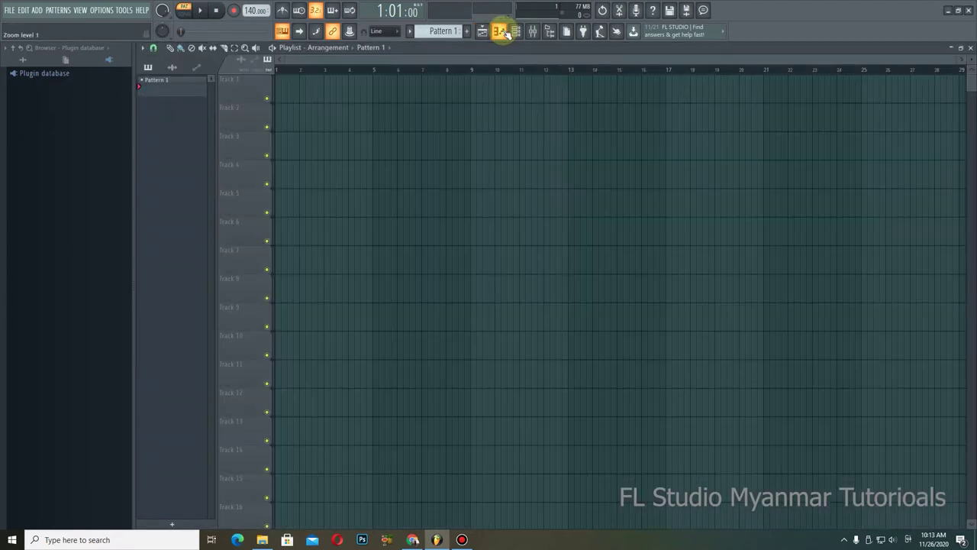
pyautogui.click(516, 32)
pyautogui.click(517, 32)
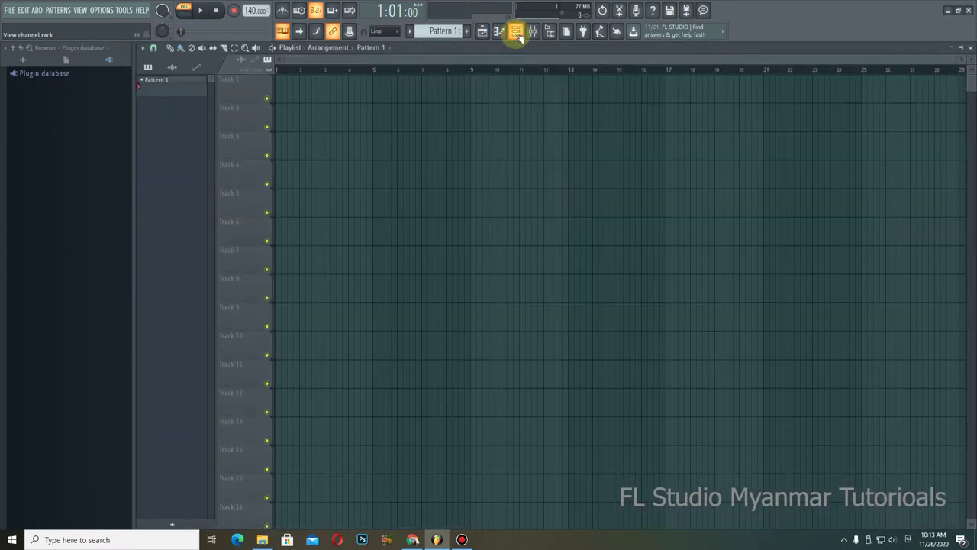
pyautogui.click(534, 31)
pyautogui.click(534, 31)
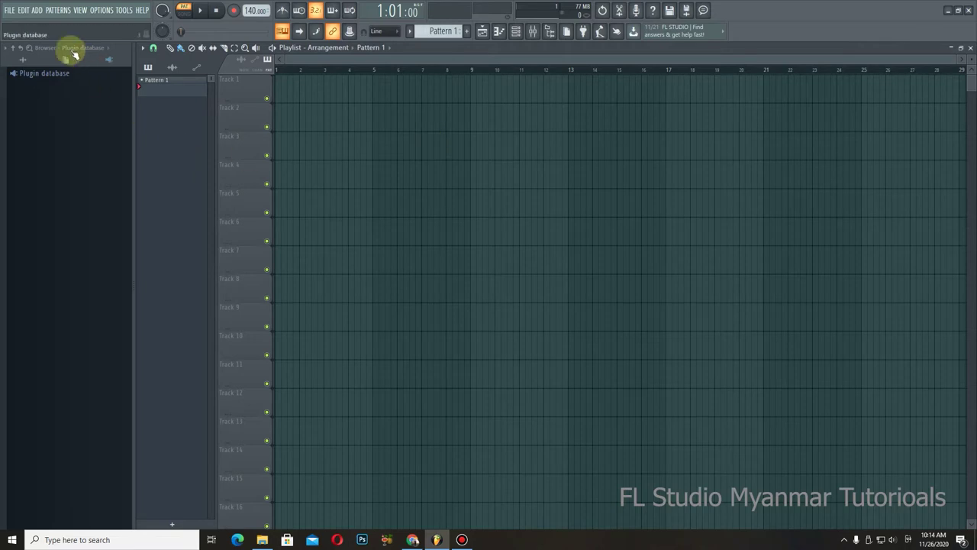
# - Create a new project from the Advanced EDM-House template and dismiss the Control Surface window
pyautogui.click(7, 10)
pyautogui.moveTo(35, 38)
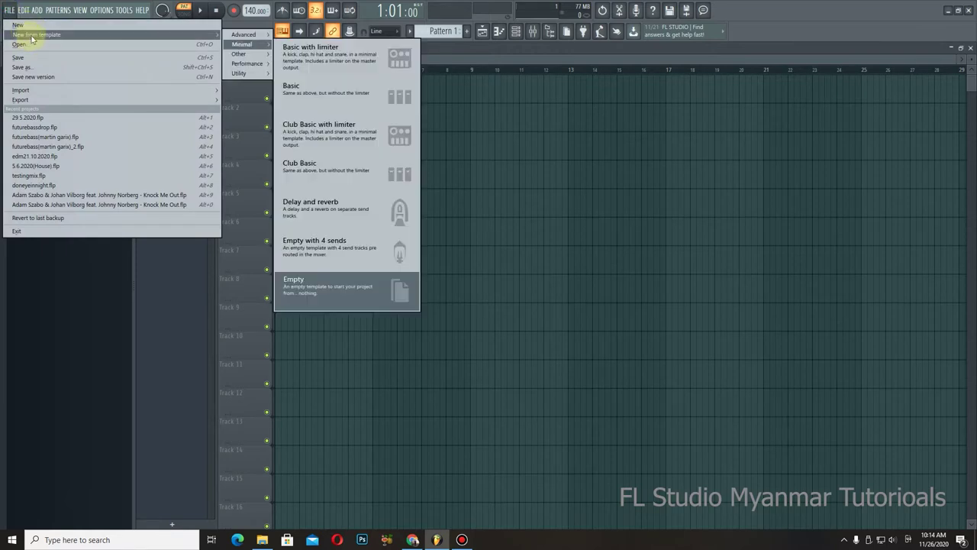
pyautogui.moveTo(233, 35)
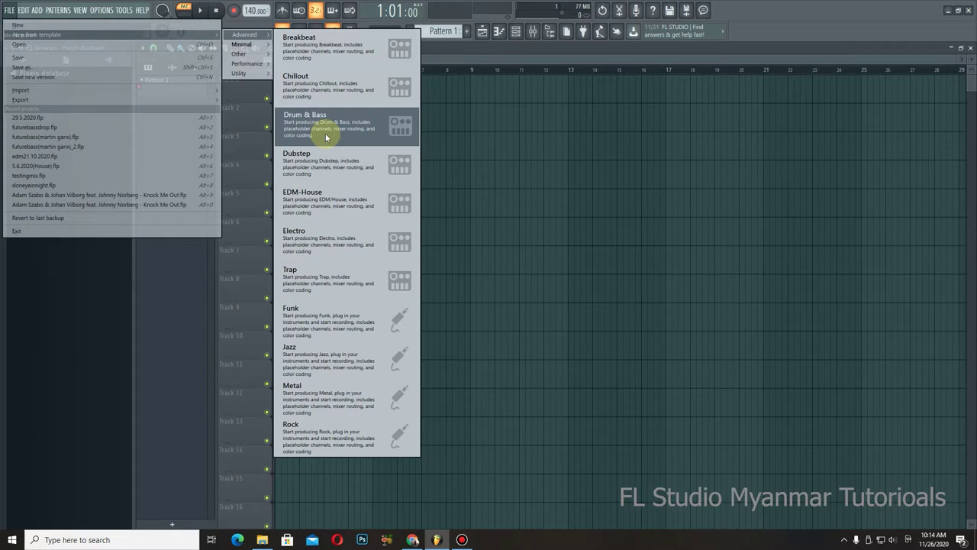
pyautogui.click(322, 194)
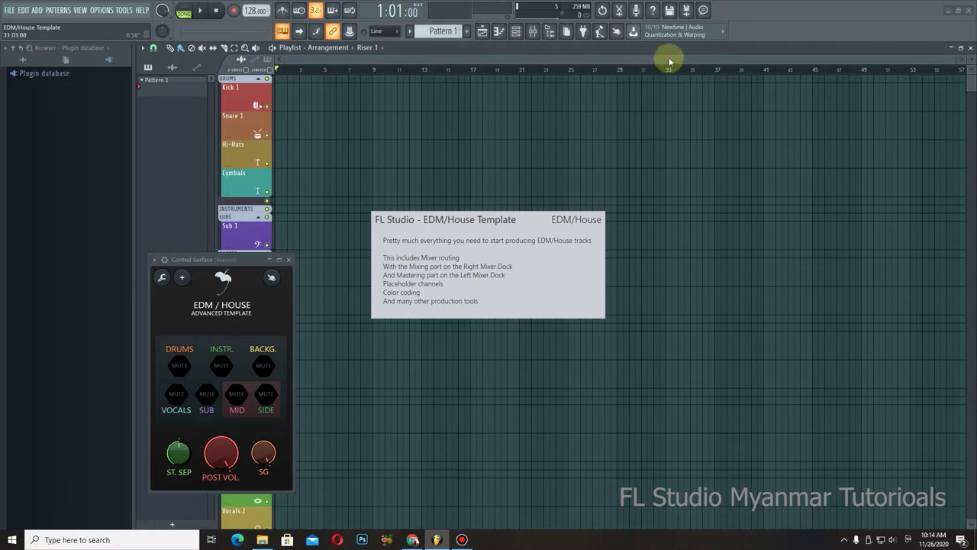
pyautogui.click(288, 260)
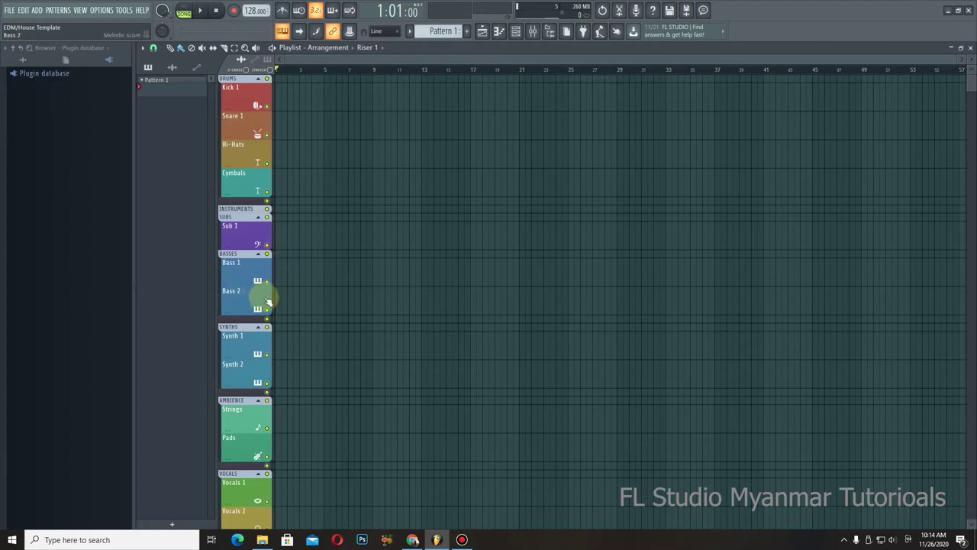
# - Examine the template's grouped playlist tracks, from Drums through Basses and Synths to Vocals
pyautogui.scroll(-3, 271, 299)
pyautogui.scroll(3, 265, 246)
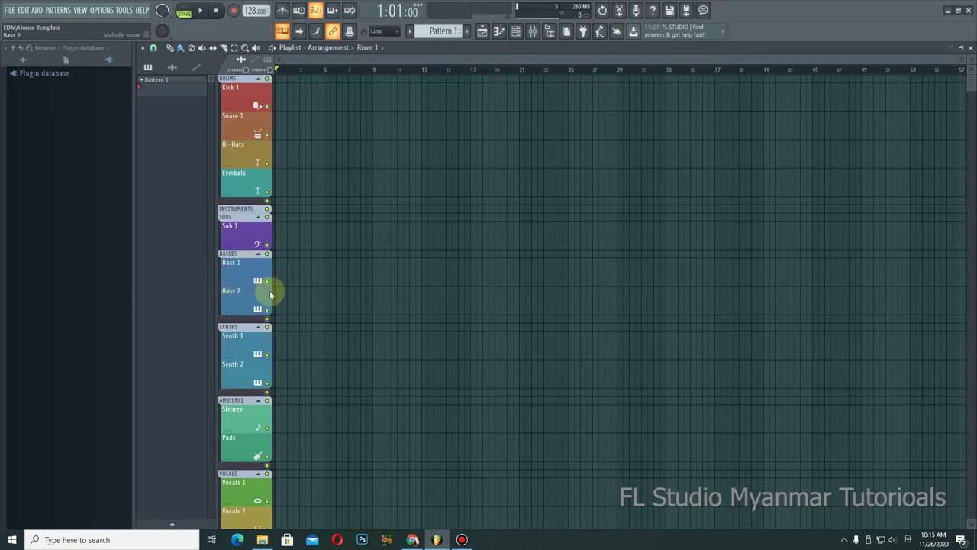
pyautogui.scroll(-1, 270, 297)
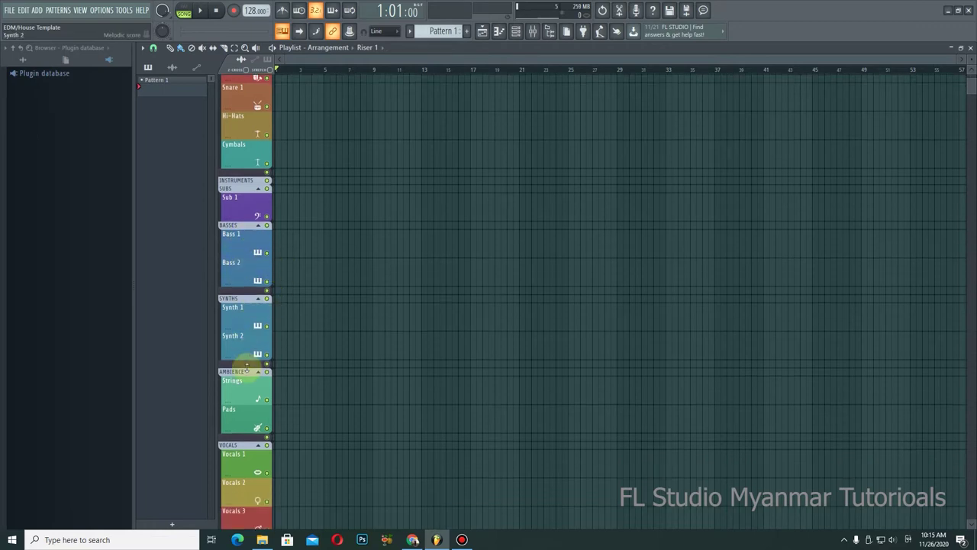
pyautogui.scroll(-4, 252, 393)
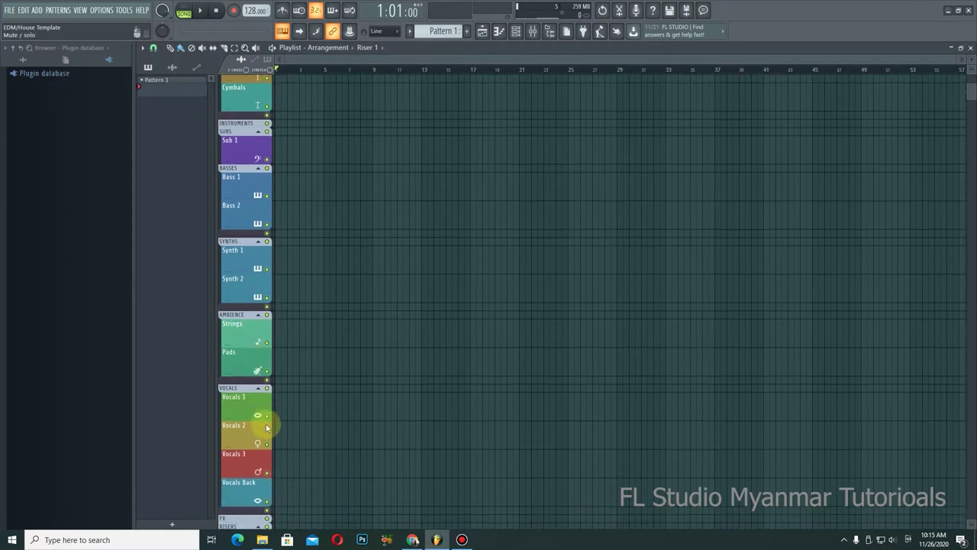
pyautogui.scroll(-2, 260, 461)
pyautogui.scroll(7, 252, 321)
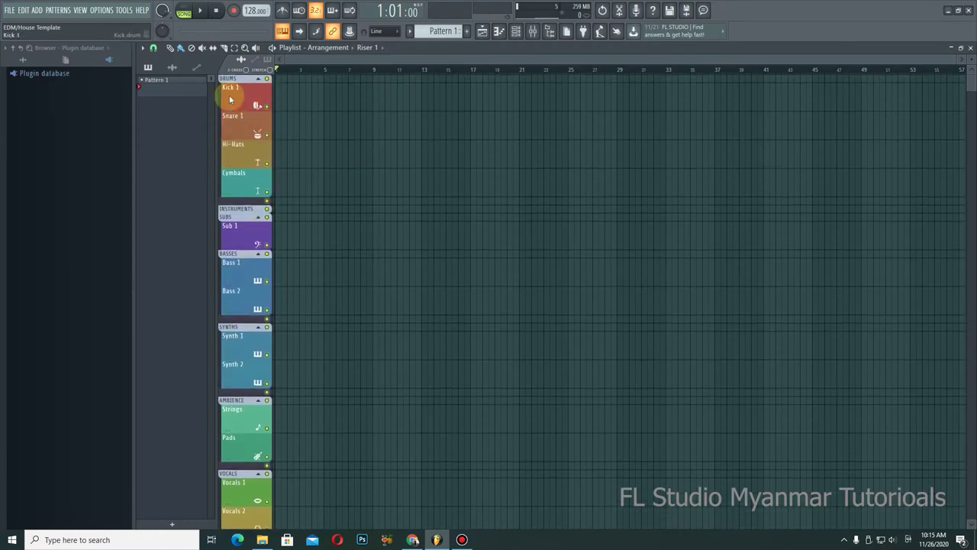
# - Program kick hits on steps 1, 5, 9 and 13 of Pattern 1 and place the pattern at bar 1 of the Kick 1 track
pyautogui.click(516, 32)
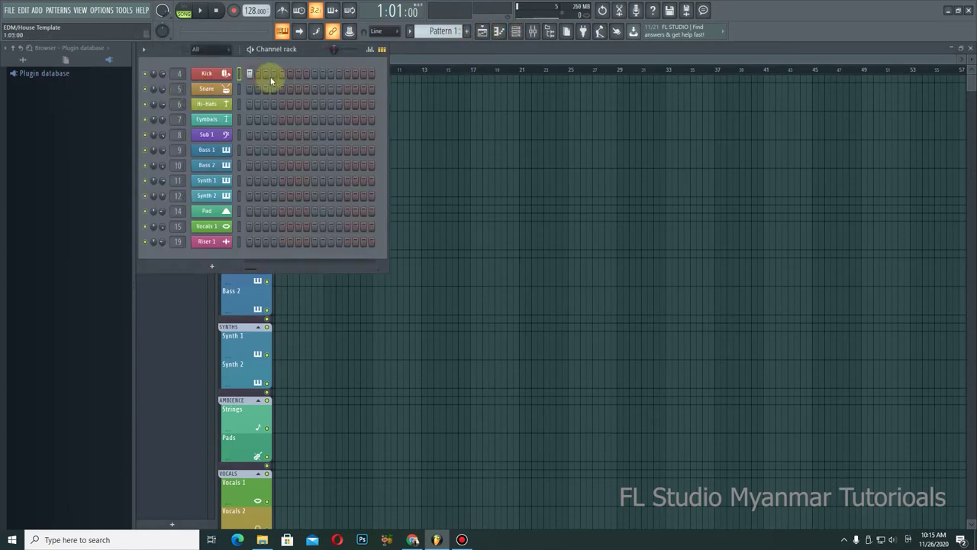
pyautogui.click(483, 31)
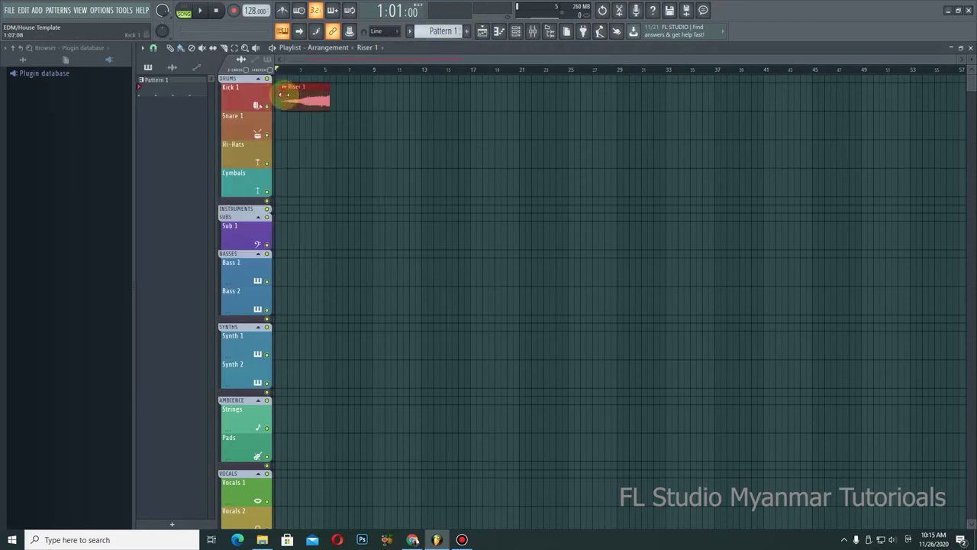
pyautogui.click(443, 31)
pyautogui.click(284, 92)
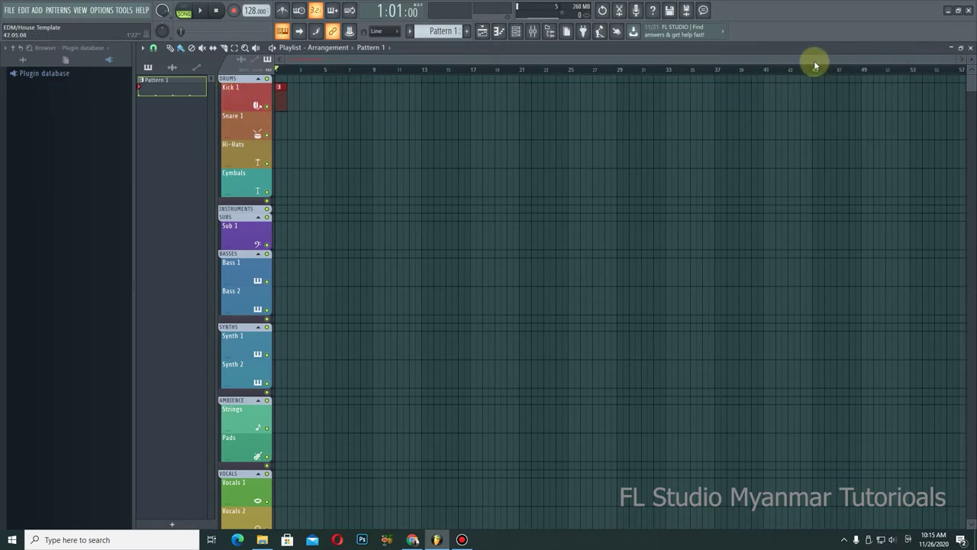
# - Place the 808 CH sample from the Drums > Hats pack on all four beats of bar 1 on the Hi-Hats track and play it back
pyautogui.moveTo(813, 60); pyautogui.dragTo(720, 61)
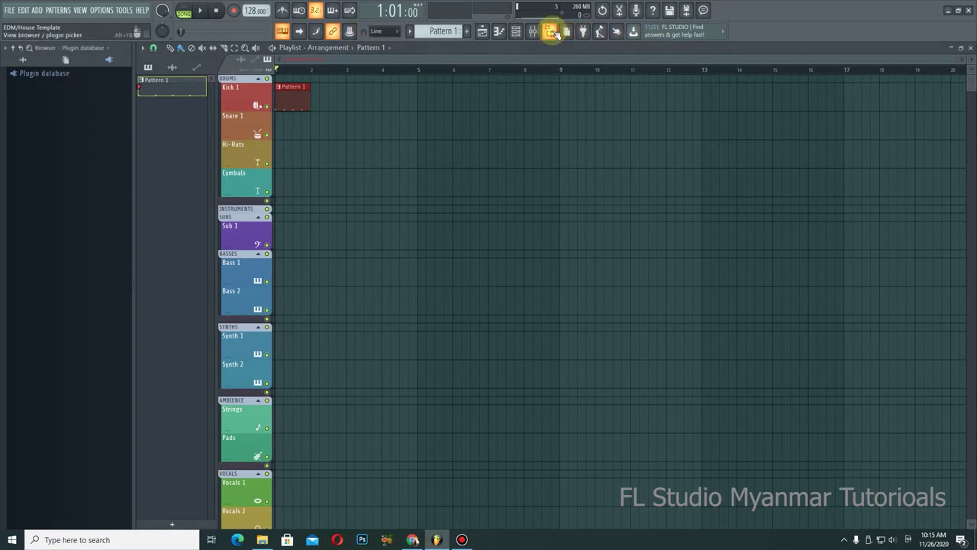
pyautogui.click(22, 61)
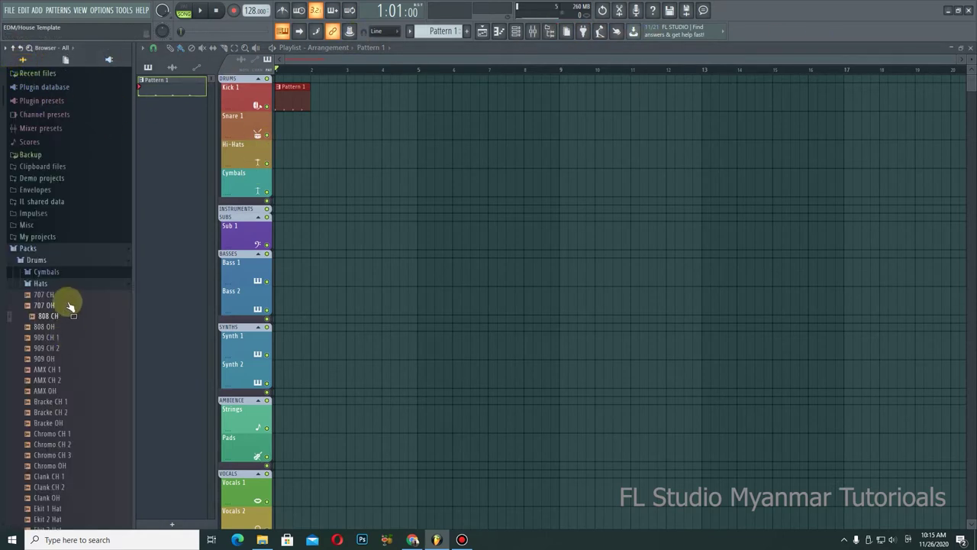
pyautogui.moveTo(47, 320); pyautogui.dragTo(279, 153)
pyautogui.moveTo(953, 61); pyautogui.dragTo(392, 83)
pyautogui.click(338, 157)
pyautogui.click(401, 156)
pyautogui.press('space')
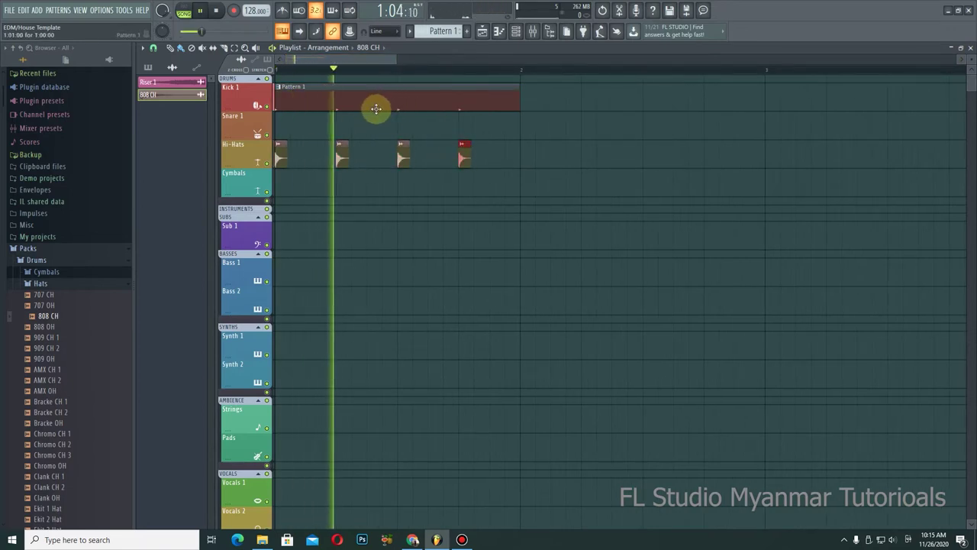
pyautogui.press('space')
# - Move the four 808 CH clips half a beat later onto the offbeats of bar 1 and play the arrangement
pyautogui.moveTo(278, 155); pyautogui.dragTo(494, 156)
pyautogui.press('space')
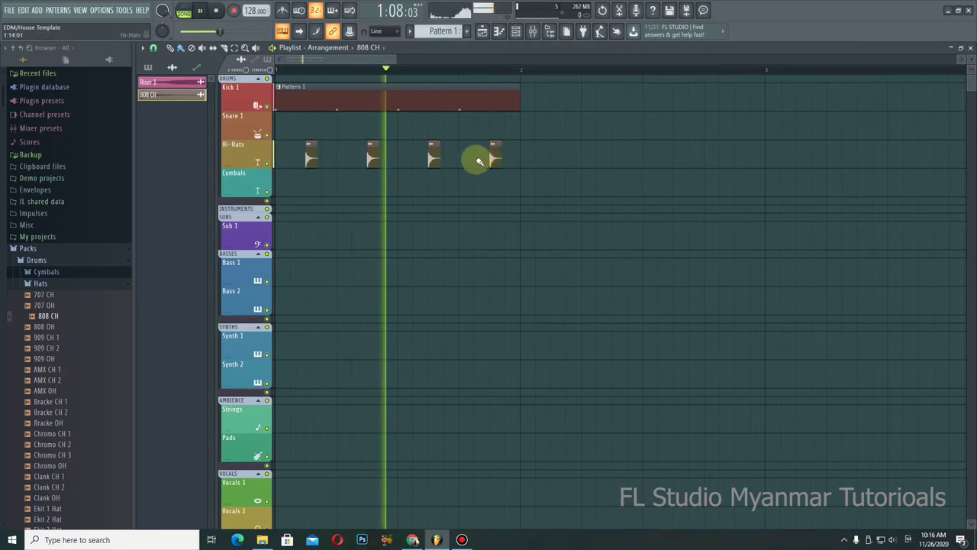
pyautogui.press('space')
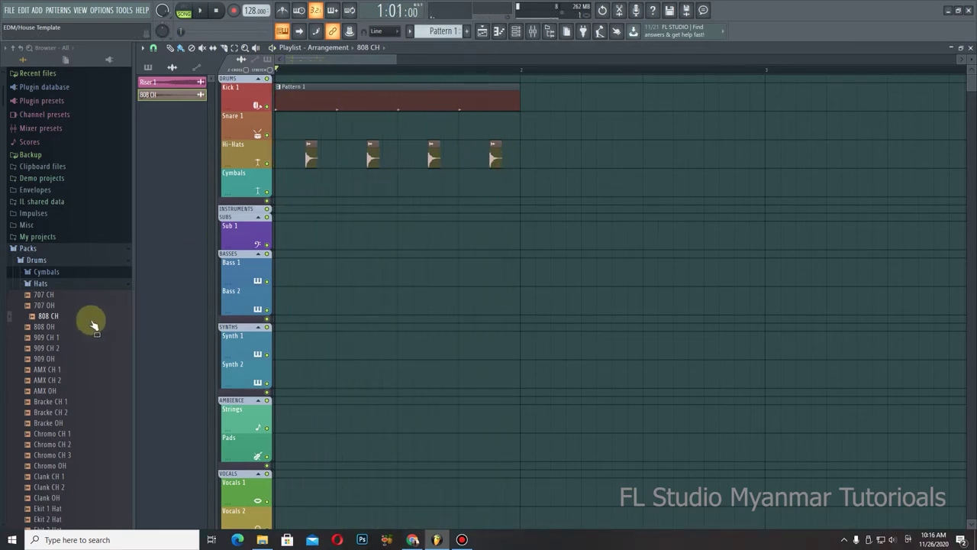
pyautogui.click(50, 283)
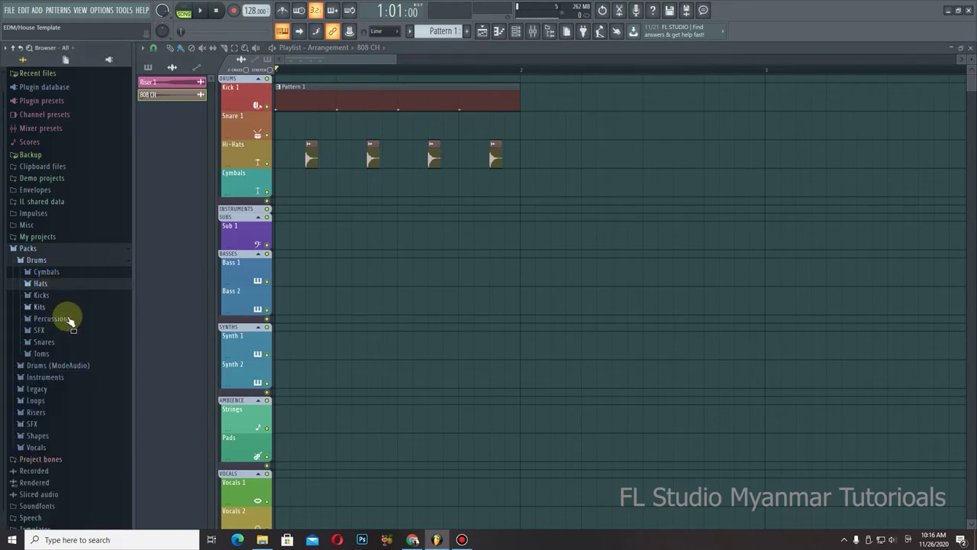
# - Add a BooBass channel to the channel rack, close its plugin window and switch to Pattern 2
pyautogui.click(516, 30)
pyautogui.click(204, 113)
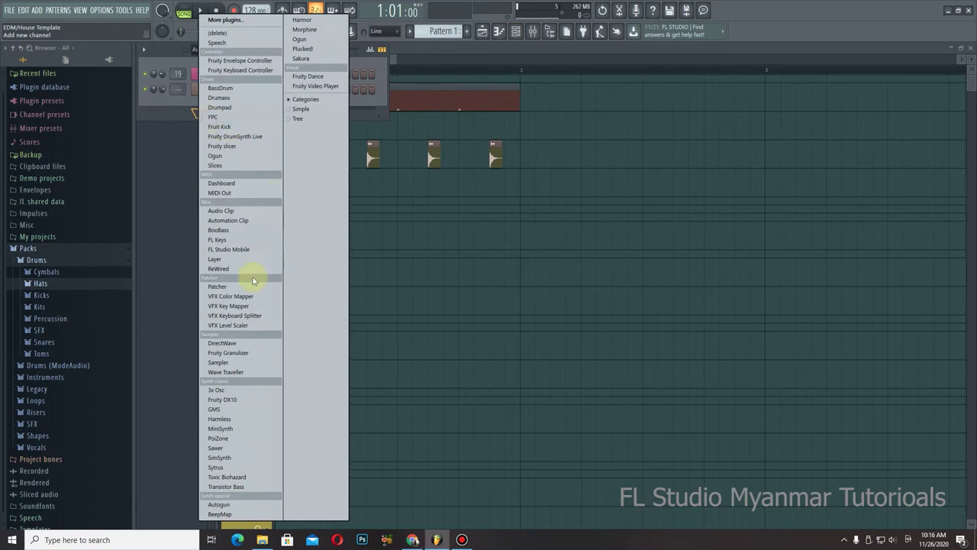
pyautogui.click(252, 228)
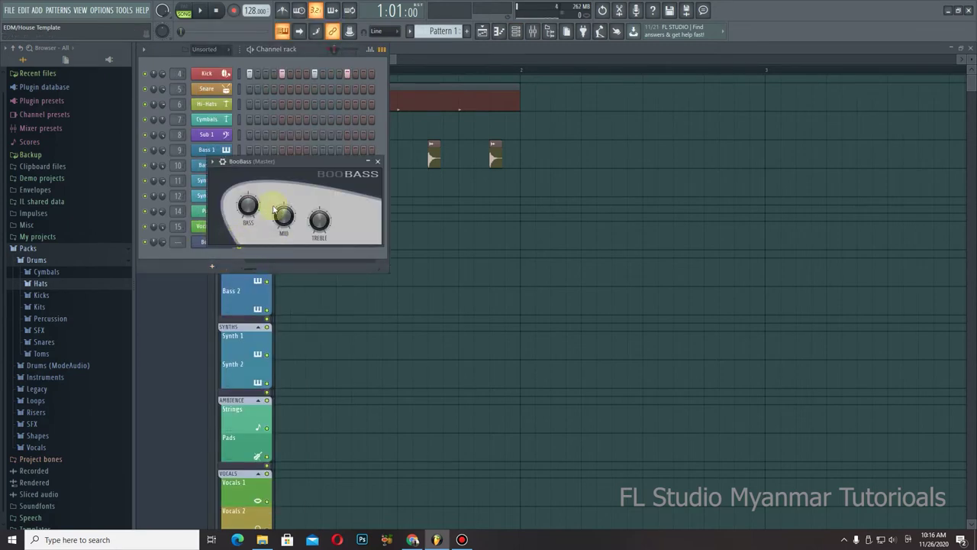
pyautogui.click(377, 161)
pyautogui.scroll(-1, 446, 29)
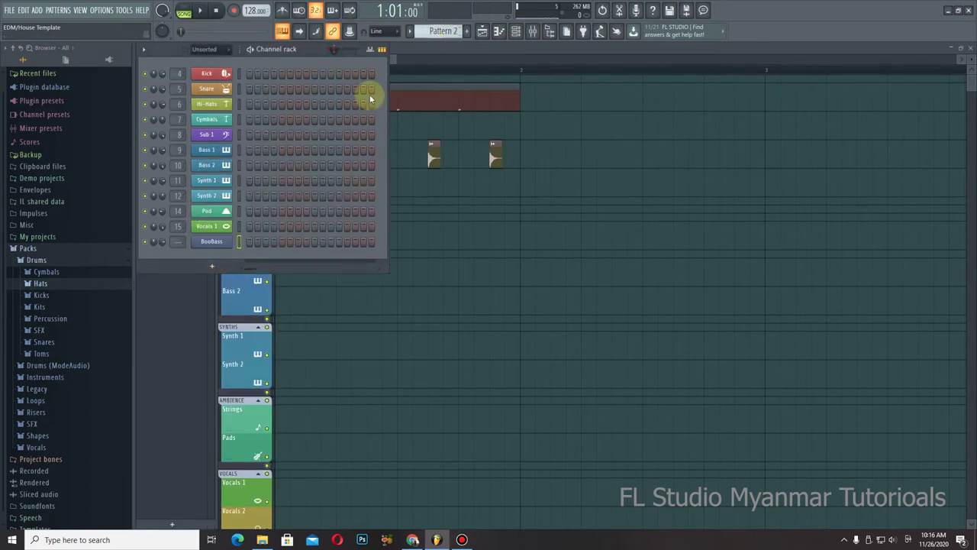
# - Try out a few rising notes for BooBass in the piano roll of Pattern 2 and delete them
pyautogui.click(248, 242)
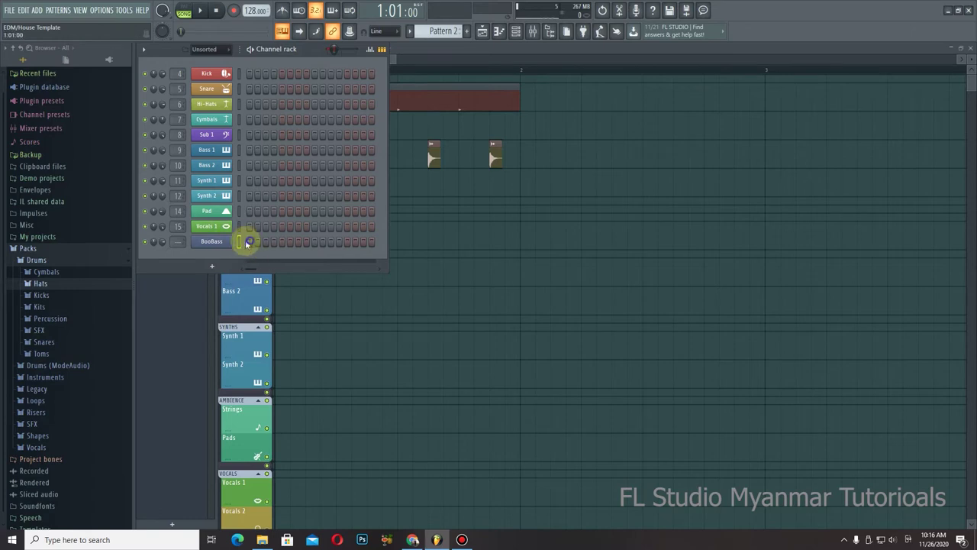
pyautogui.rightClick(217, 241)
pyautogui.click(233, 241)
pyautogui.click(185, 248)
pyautogui.click(216, 229)
pyautogui.click(294, 201)
pyautogui.rightClick(305, 200)
pyautogui.rightClick(224, 229)
pyautogui.rightClick(194, 248)
# - Draw a one-beat C5, a two-beat D5 and a one-beat E5 for Bass 1 in Pattern 2's piano roll and play them
pyautogui.click(516, 30)
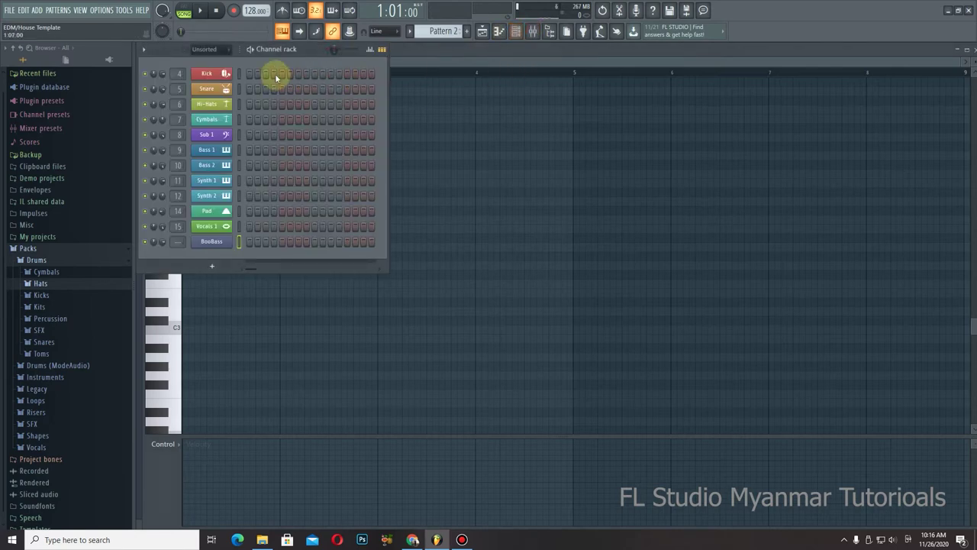
pyautogui.click(248, 150)
pyautogui.rightClick(228, 150)
pyautogui.click(263, 157)
pyautogui.click(176, 235)
pyautogui.moveTo(176, 235); pyautogui.dragTo(170, 395)
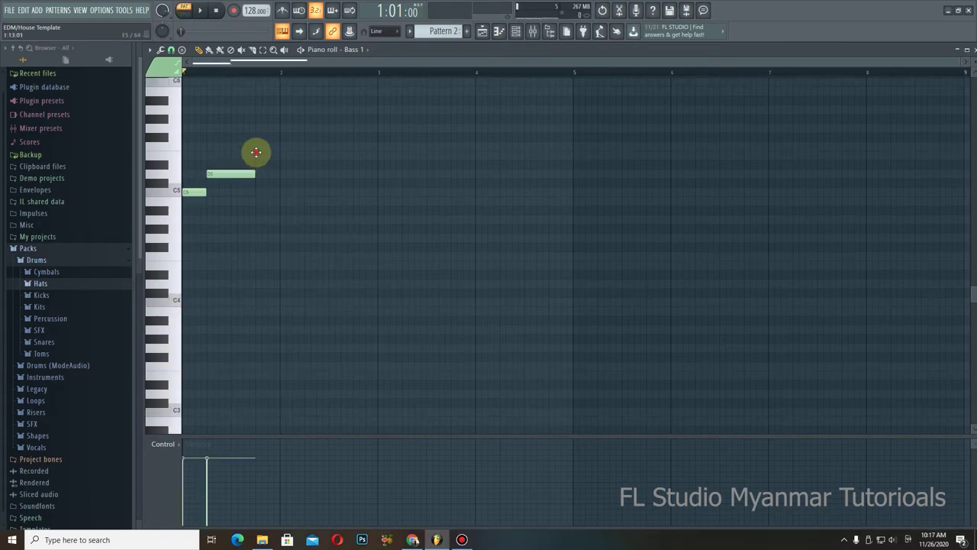
pyautogui.click(255, 152)
pyautogui.press('space')
# - Place Pattern 2 at bar 1 of the Bass 1 playlist track and play the arrangement in song mode
pyautogui.click(482, 30)
pyautogui.press('space')
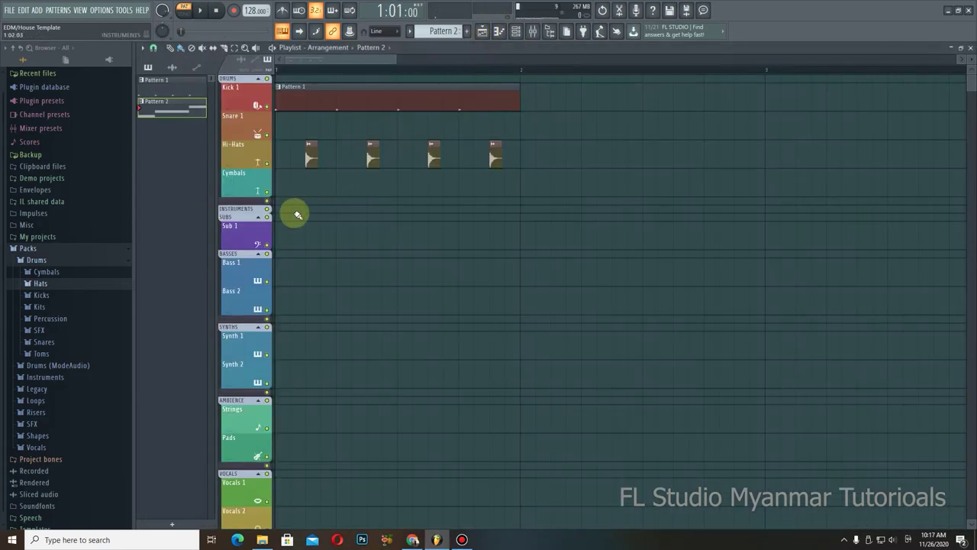
pyautogui.click(291, 271)
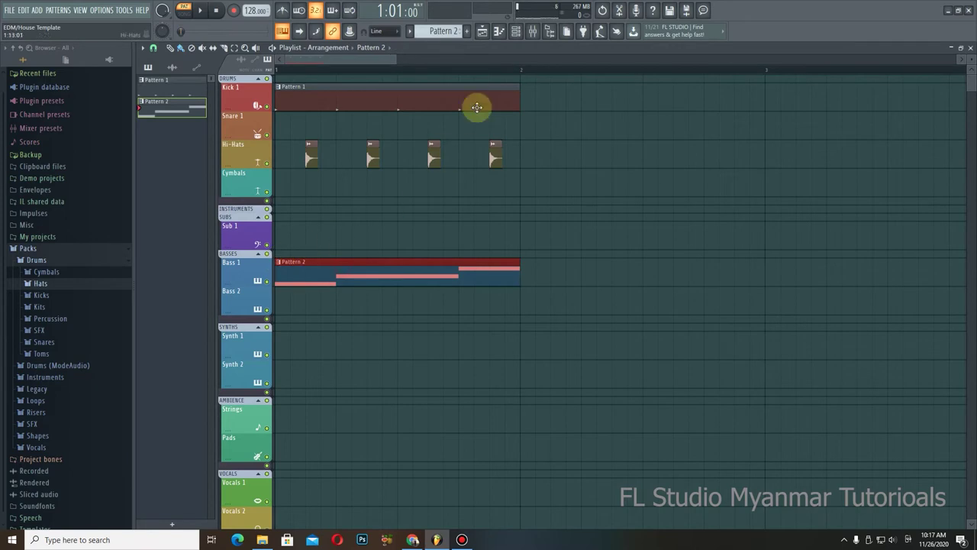
pyautogui.press('space')
pyautogui.press('space')
# - Try panning the Bass 1 channel to the left in the channel rack while the arrangement plays
pyautogui.press('F6')
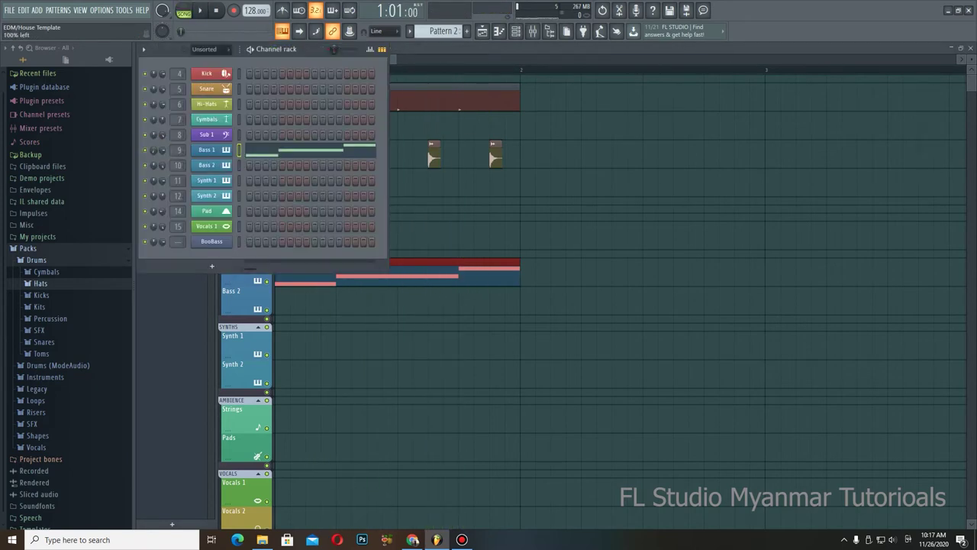
pyautogui.press('space')
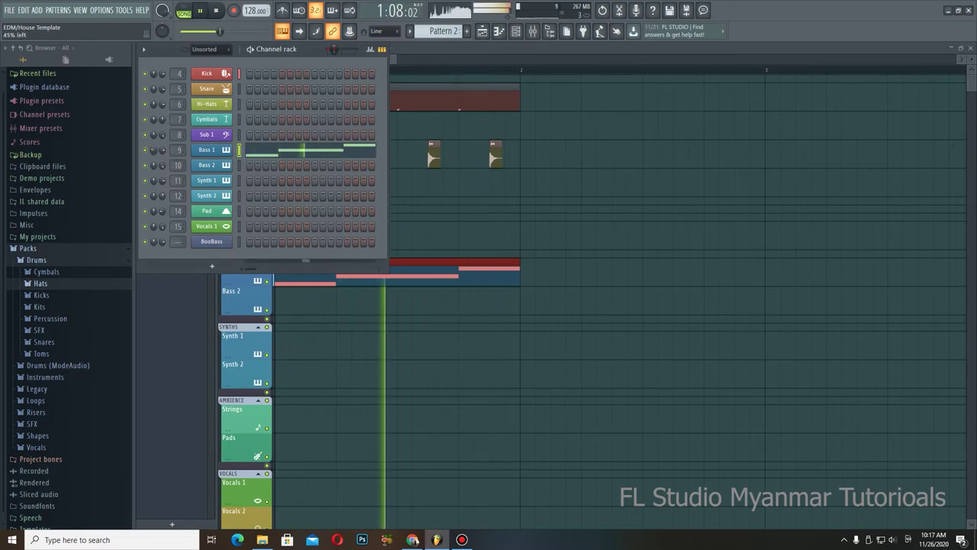
pyautogui.press('space')
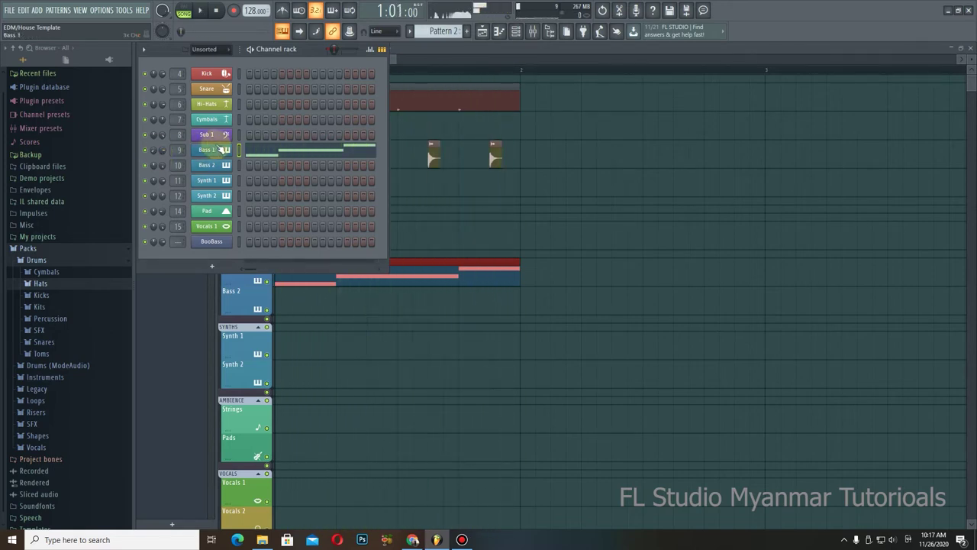
# - Lower the Bass 1 fader in the mixer during playback, return to the playlist and stop the song
pyautogui.doubleClick(179, 151)
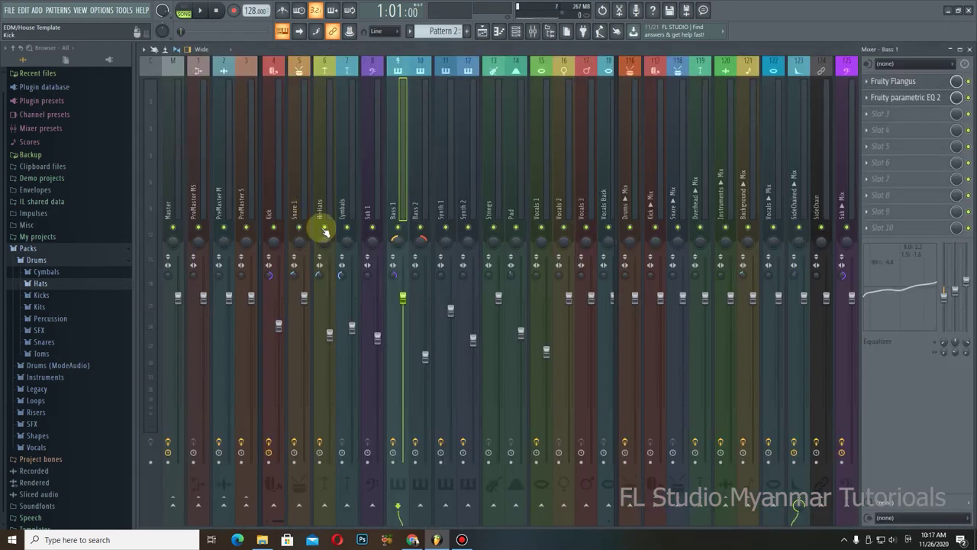
pyautogui.press('space')
pyautogui.moveTo(399, 307); pyautogui.dragTo(403, 376)
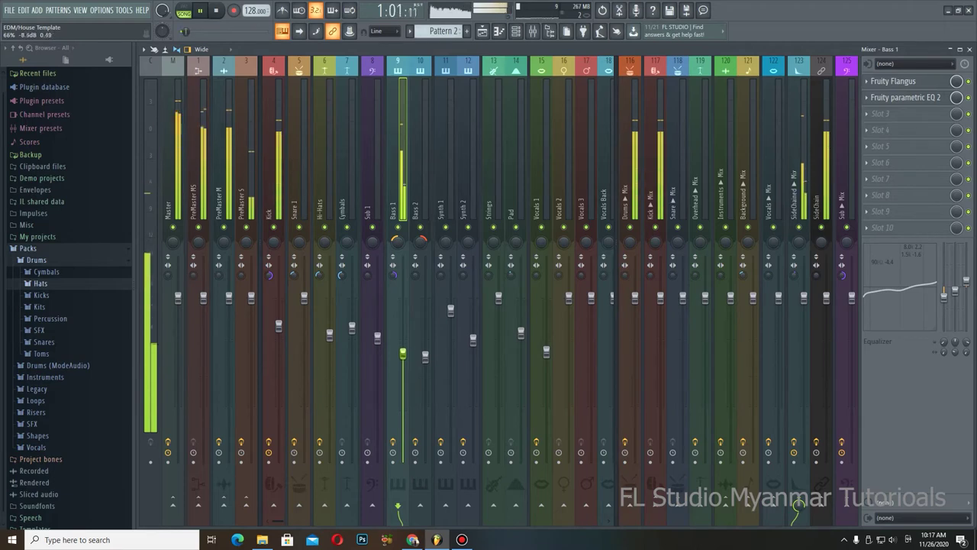
pyautogui.moveTo(403, 376); pyautogui.dragTo(403, 387)
pyautogui.click(482, 32)
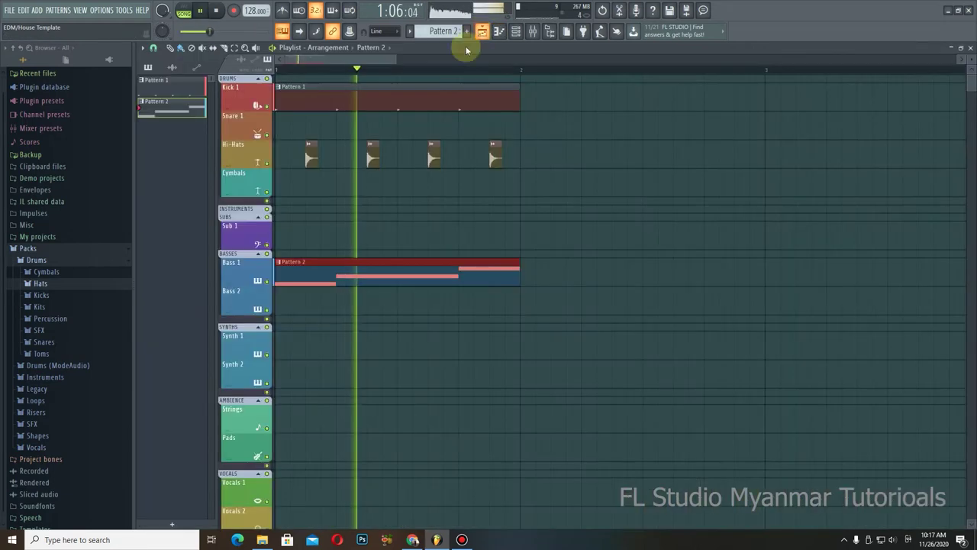
pyautogui.press('space')
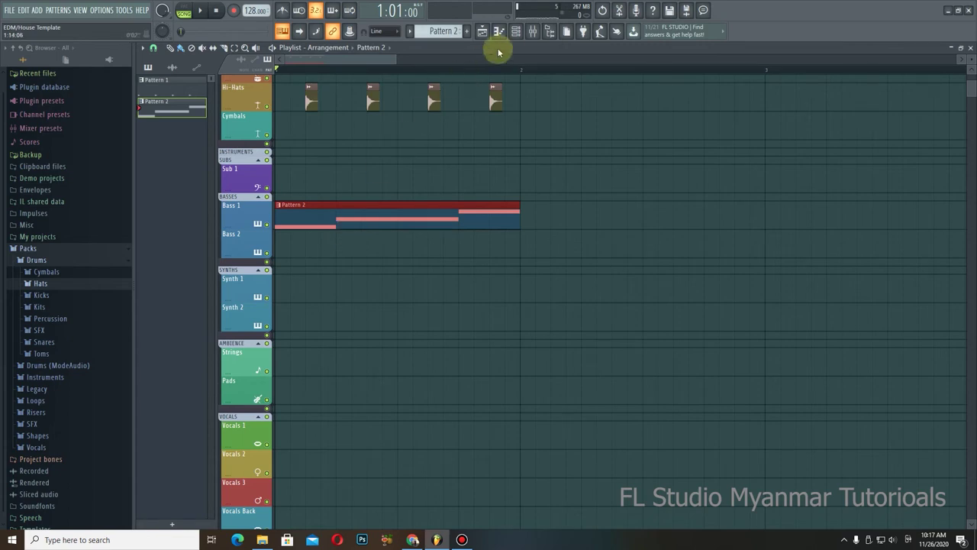
# - Create a new project from the advanced Rock template and close its Control Surface window
pyautogui.click(516, 31)
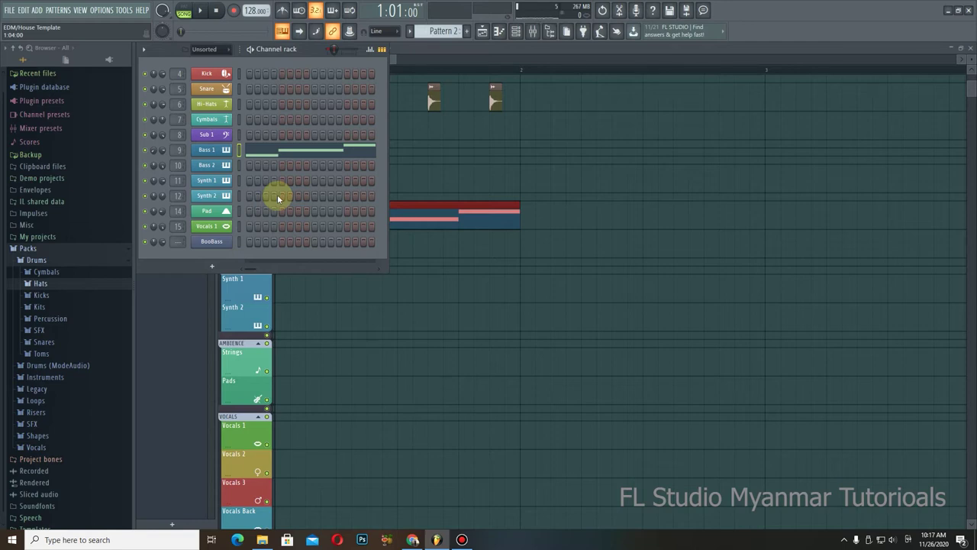
pyautogui.click(9, 10)
pyautogui.moveTo(32, 35)
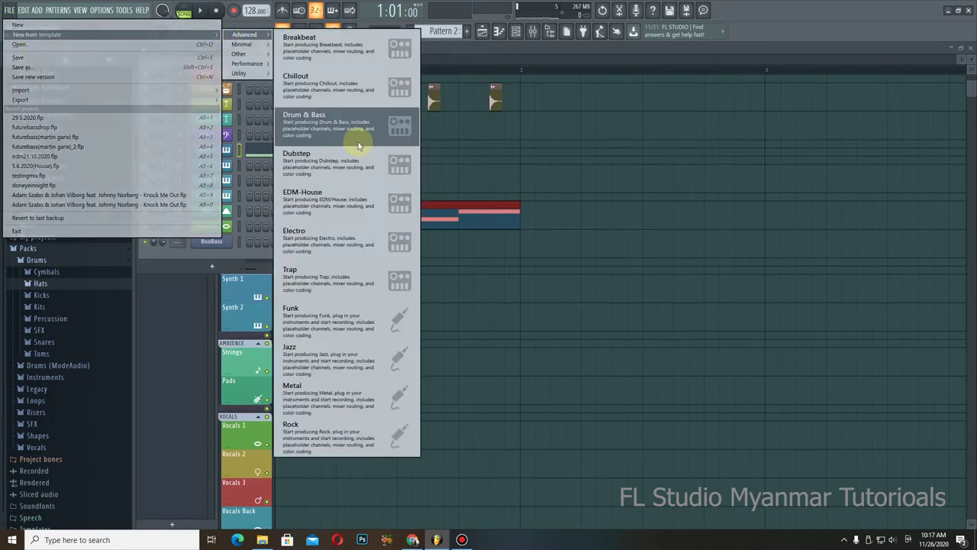
pyautogui.click(334, 432)
pyautogui.click(501, 296)
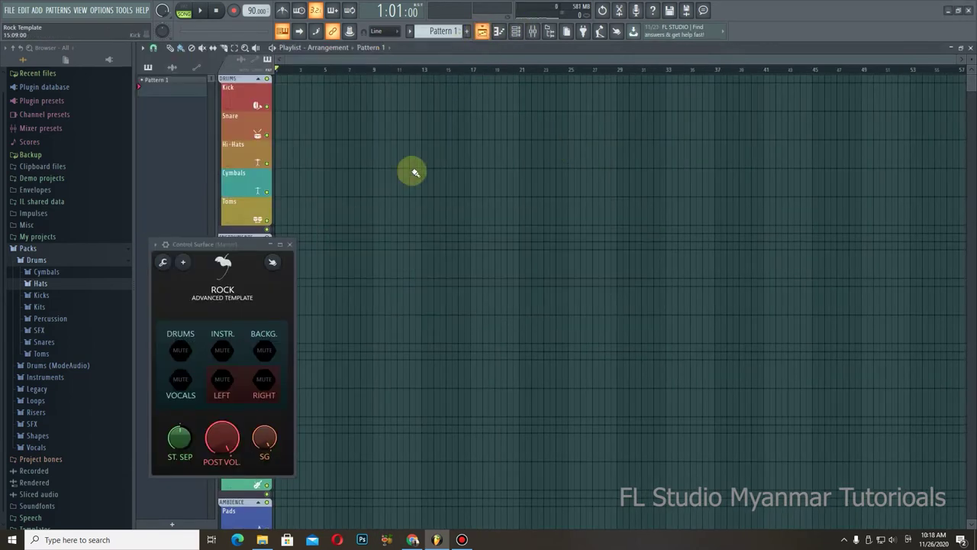
pyautogui.click(290, 244)
# - Open the Maximus effect on the Master track in the mixer, view it and close it
pyautogui.click(531, 32)
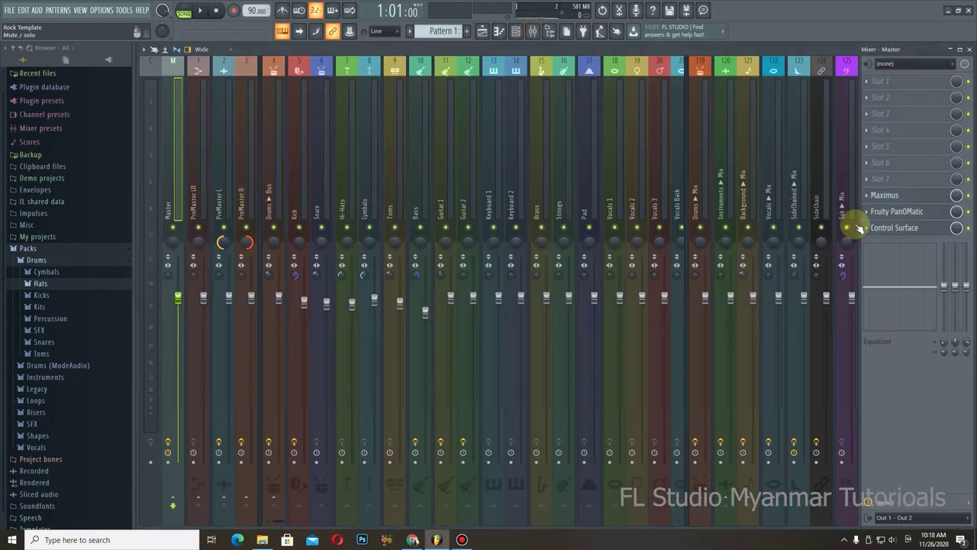
pyautogui.click(898, 196)
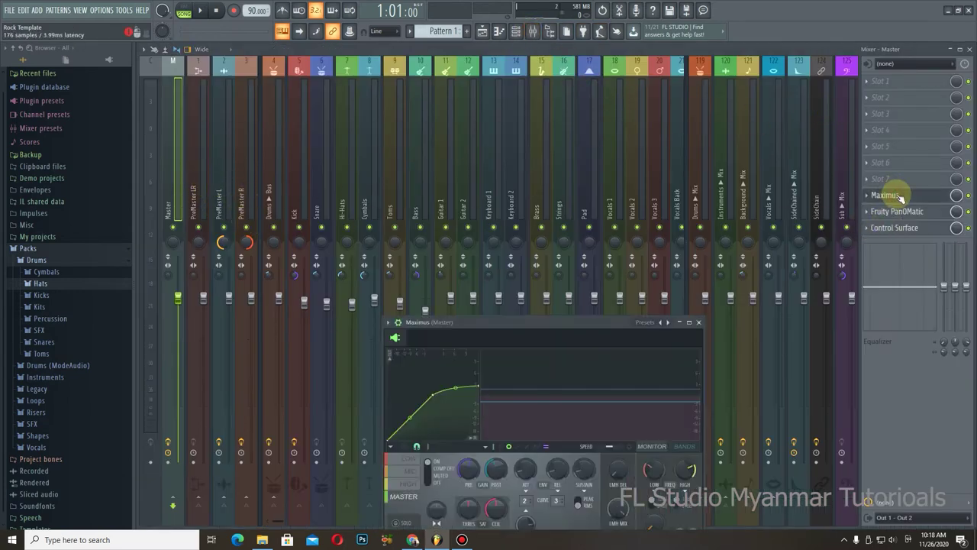
pyautogui.click(698, 321)
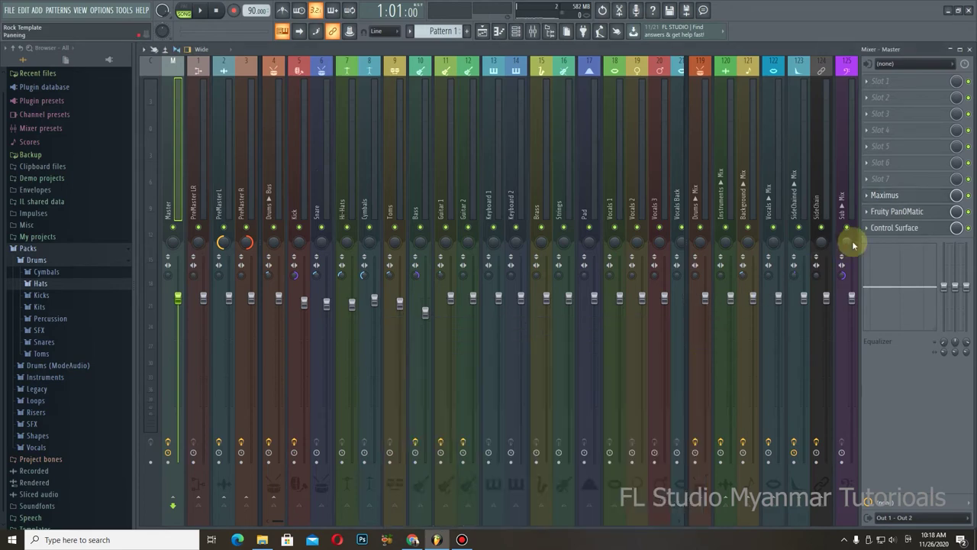
# - Inspect the effect slots of the PreMaster L, Drums Bus, Kick, Snare and Hi-Hats mixer tracks, and return to the playlist
pyautogui.click(227, 184)
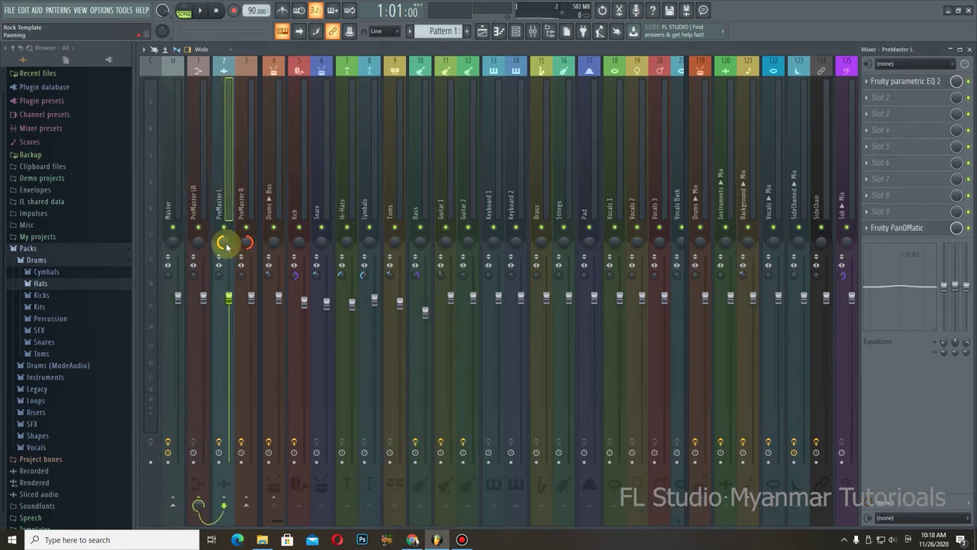
pyautogui.click(281, 179)
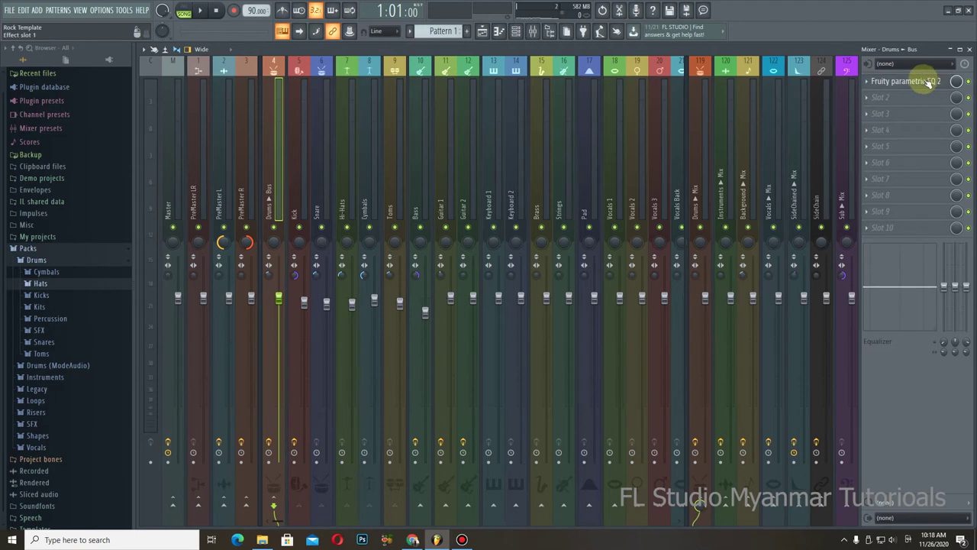
pyautogui.click(301, 177)
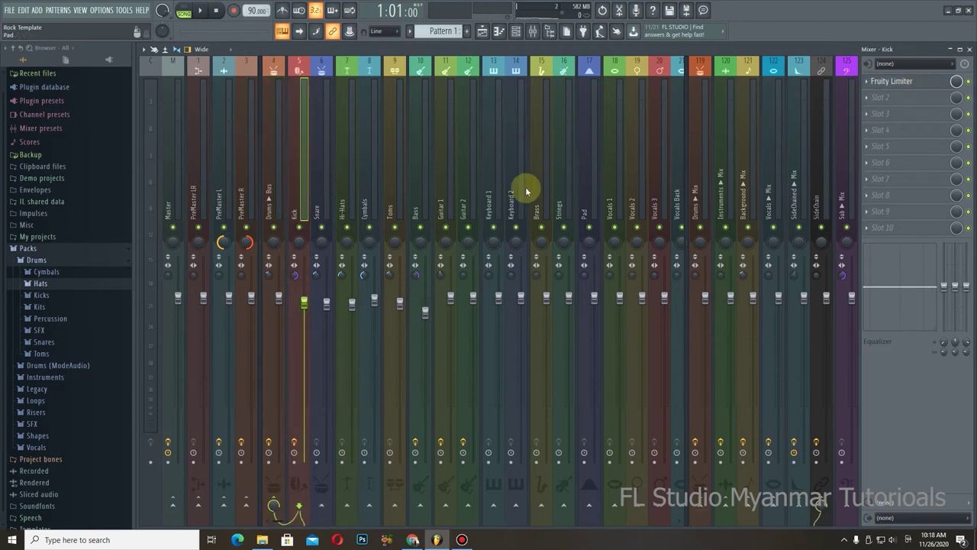
pyautogui.click(327, 170)
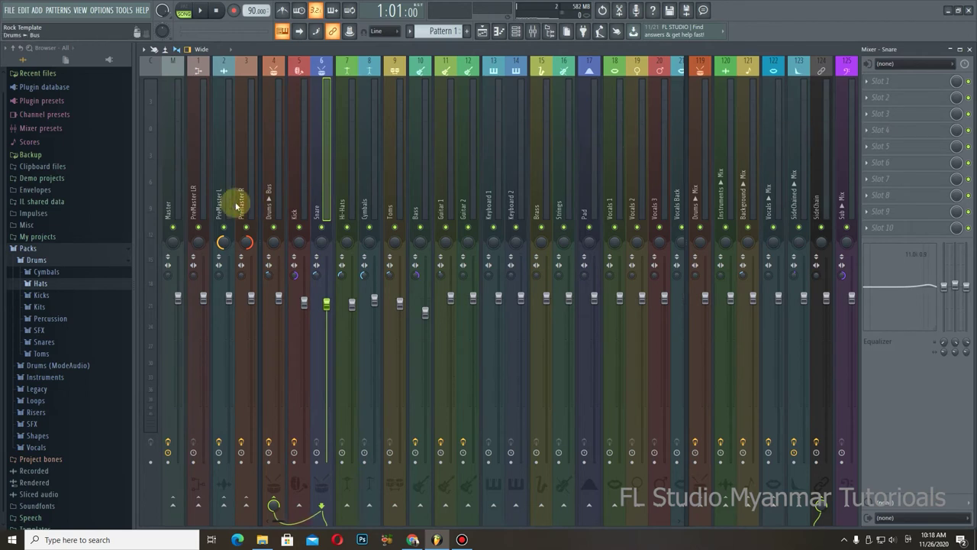
pyautogui.click(354, 183)
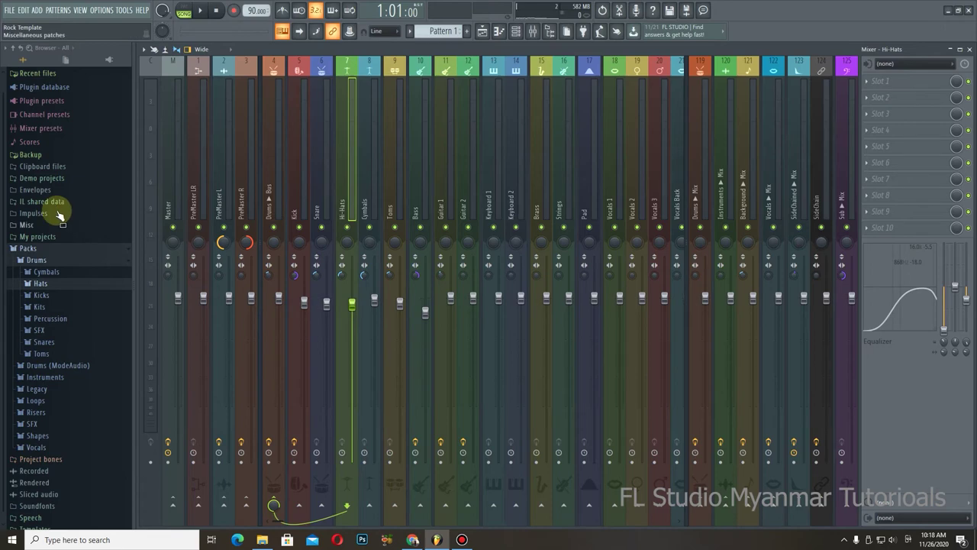
pyautogui.click(481, 31)
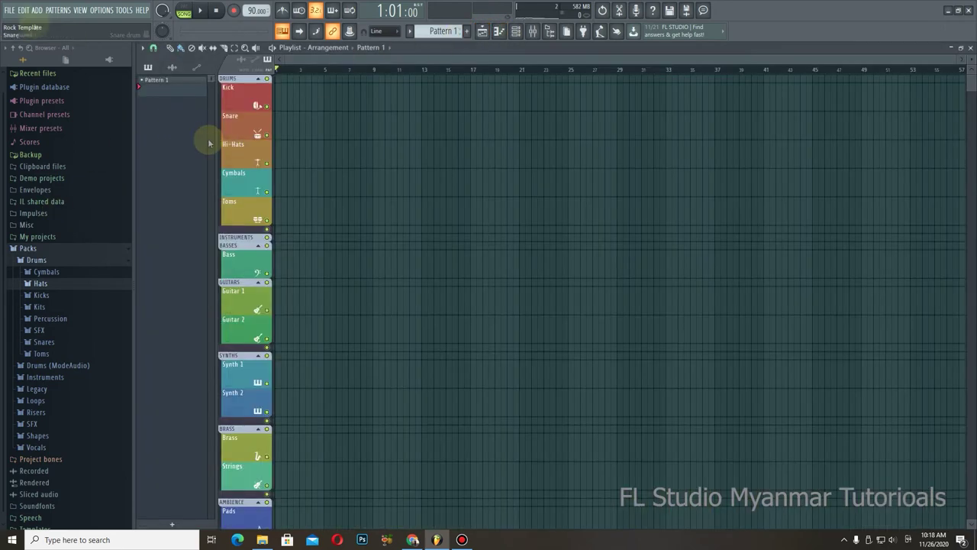
# - Create a new project from the APC performance template, and view its first Kick clip in the piano roll before returning to the playlist
pyautogui.click(9, 11)
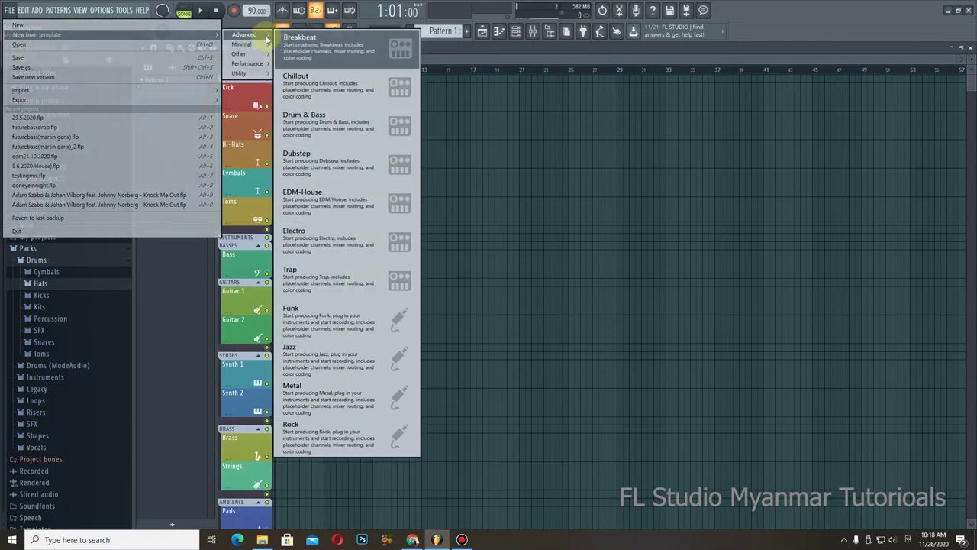
pyautogui.moveTo(258, 44)
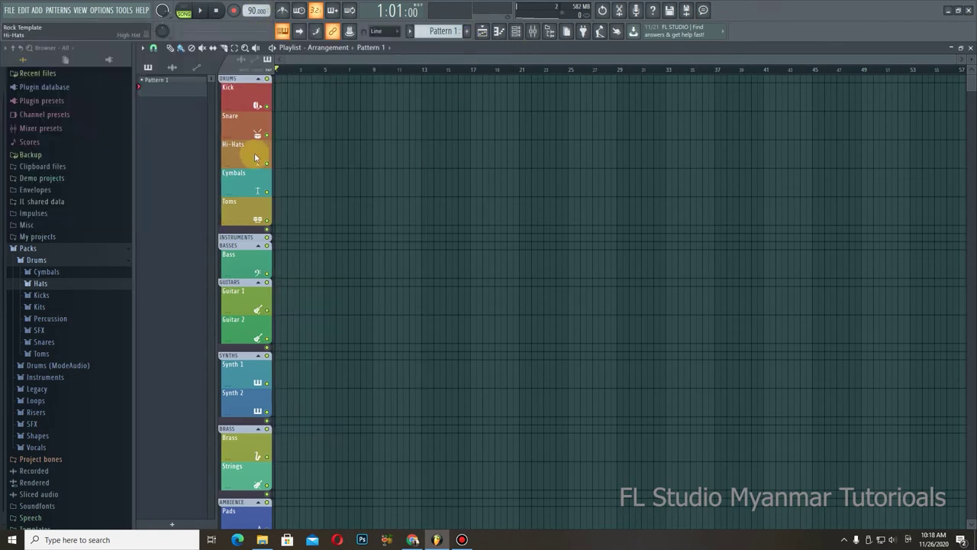
pyautogui.click(11, 10)
pyautogui.moveTo(25, 35)
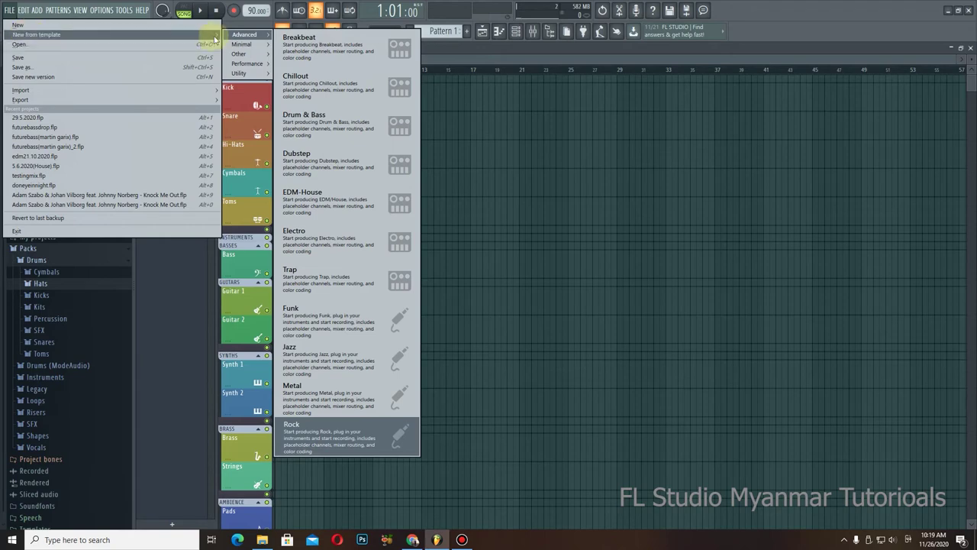
pyautogui.moveTo(262, 66)
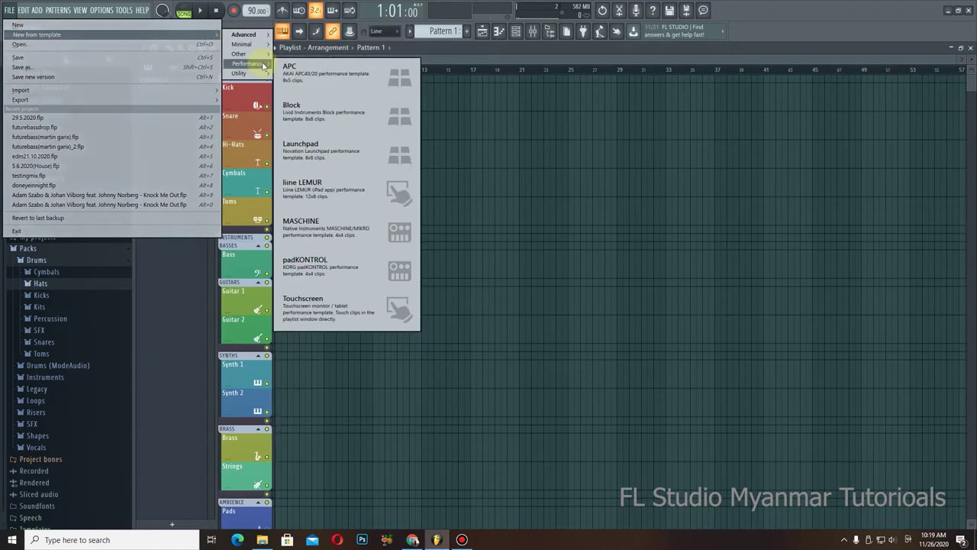
pyautogui.click(322, 73)
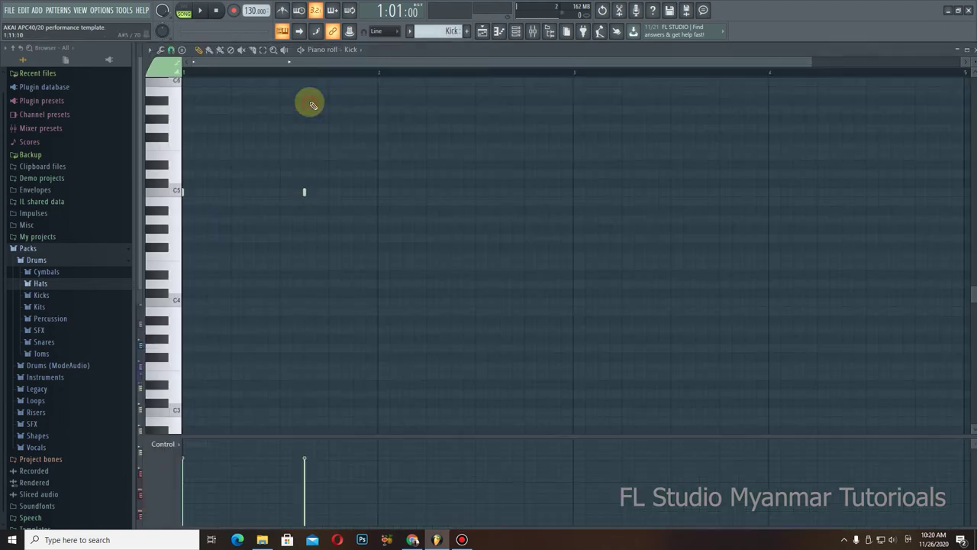
pyautogui.doubleClick(309, 102)
pyautogui.click(482, 30)
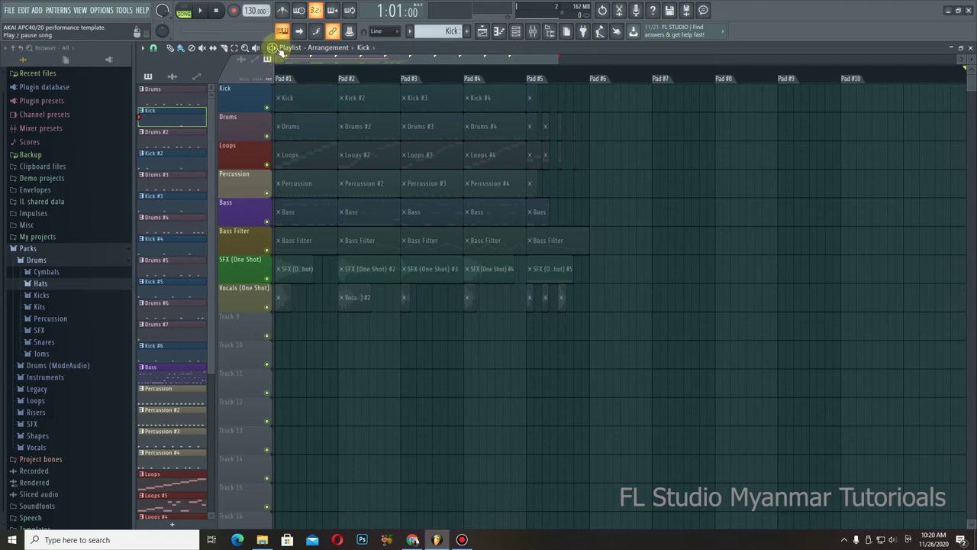
# - Start performance playback and trigger the Pad #1 Kick, Drums, Loops, Bass, Bass Filter and SFX clips, with the system volume at 15
pyautogui.click(271, 48)
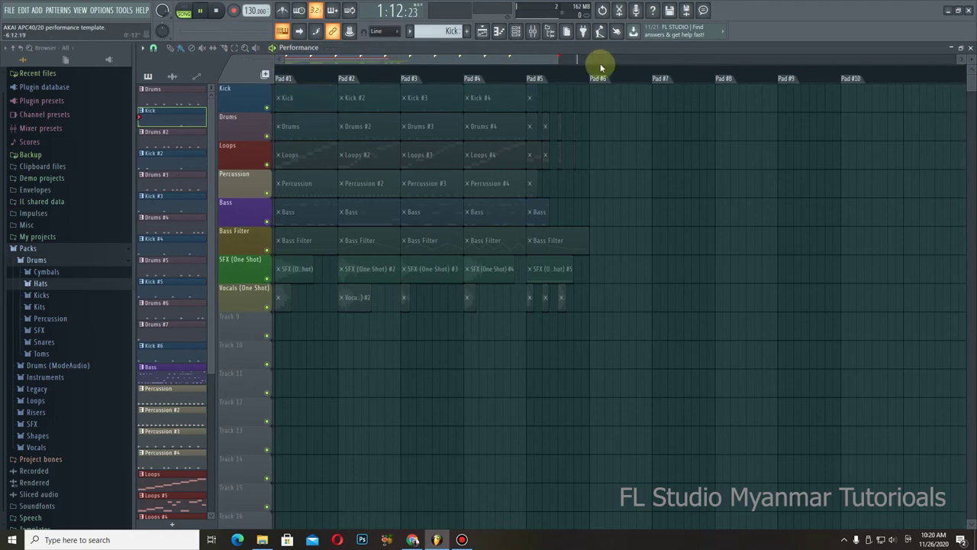
pyautogui.click(313, 101)
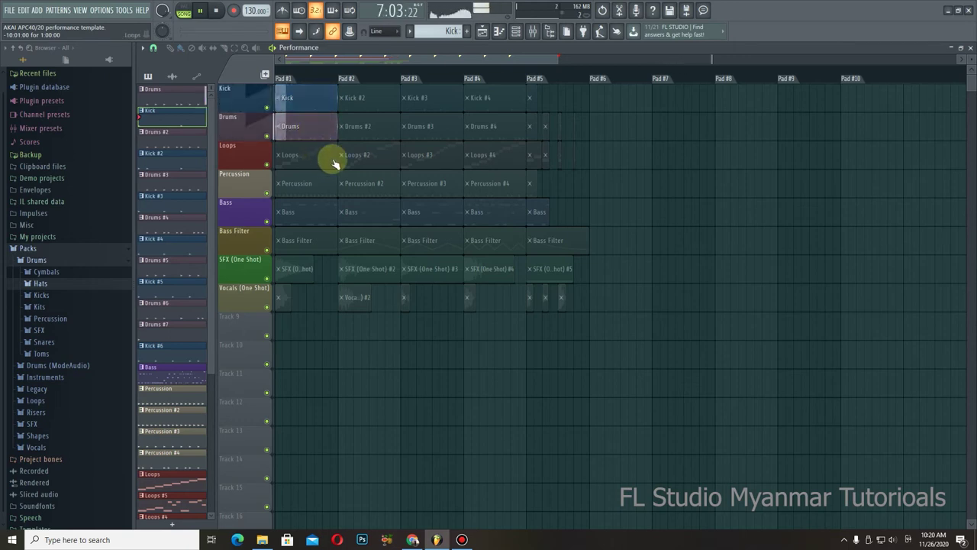
pyautogui.click(894, 537)
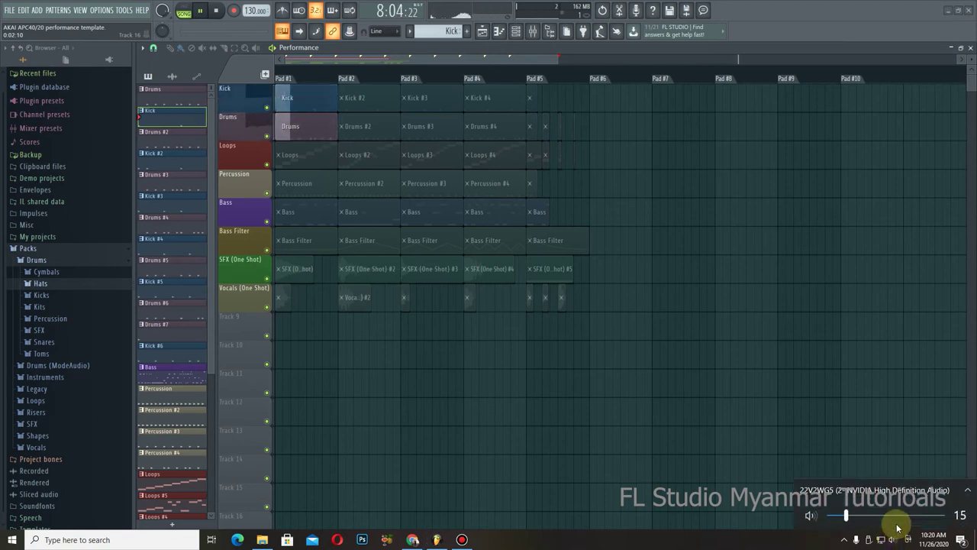
pyautogui.click(804, 8)
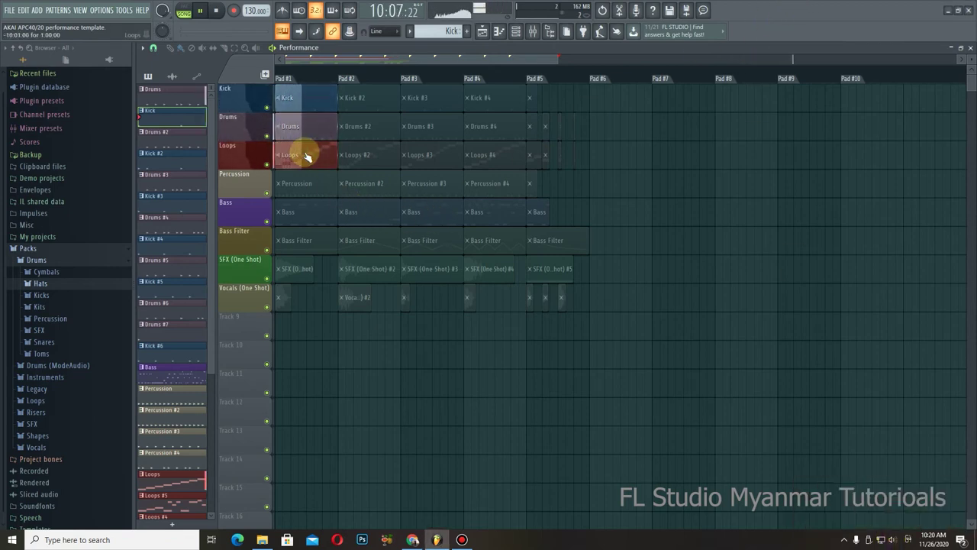
pyautogui.click(306, 216)
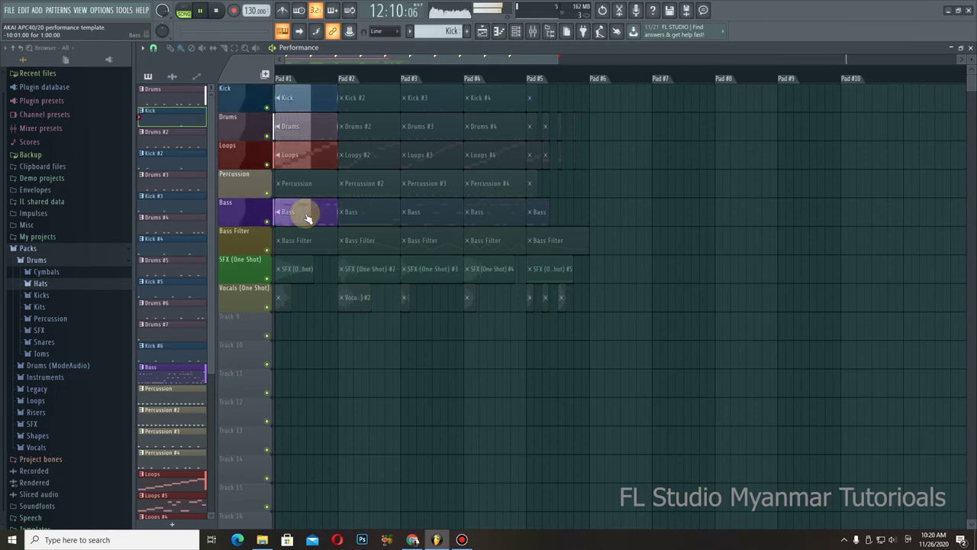
pyautogui.click(297, 263)
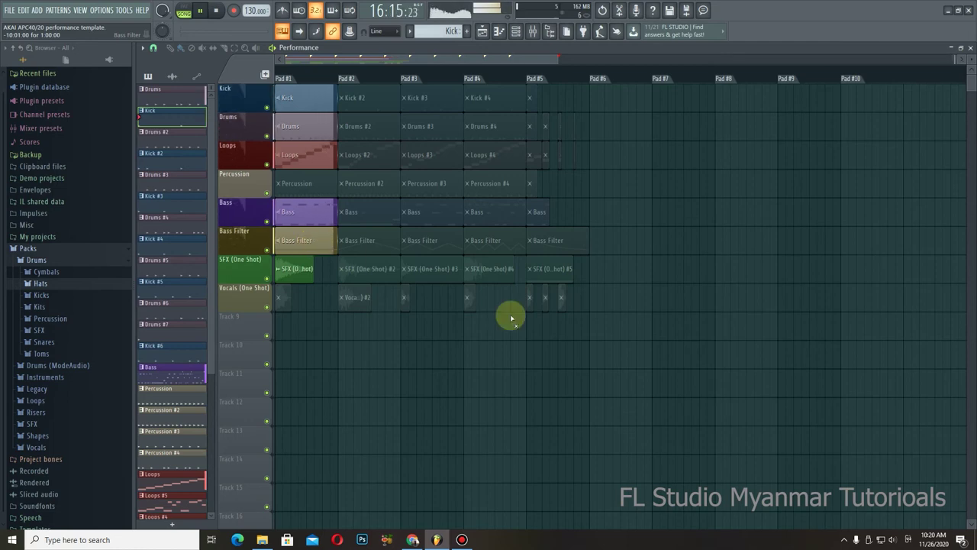
# - Lower the system volume to 5 and stop the performance
pyautogui.click(895, 540)
pyautogui.click(892, 540)
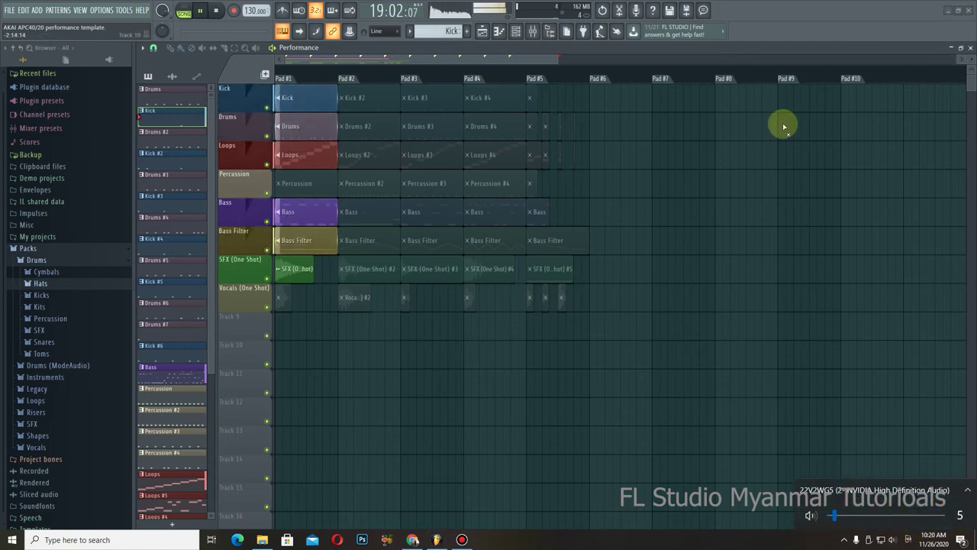
pyautogui.click(649, 105)
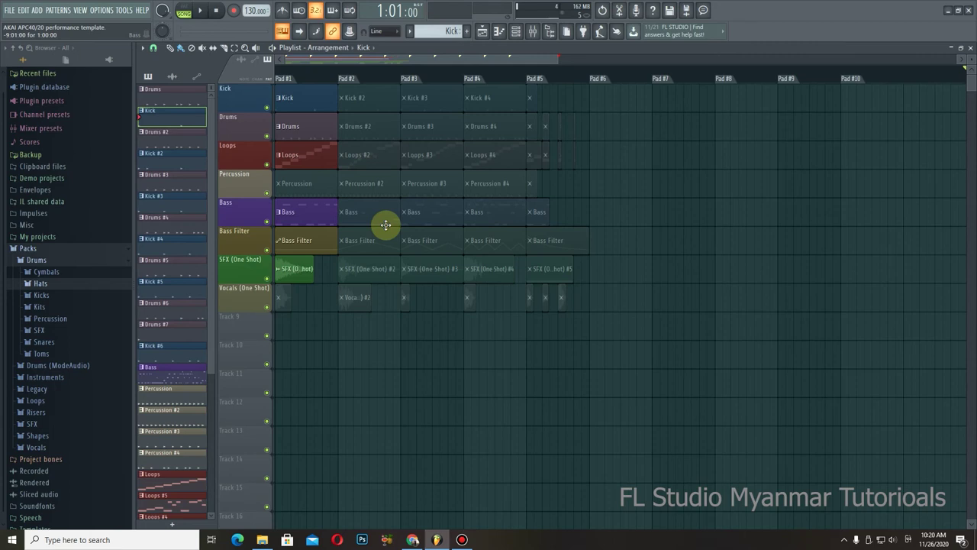
# - Restart the performance, switch the drums to the Pad #2 clip, and try the Pad #2 bass before returning to the Pad #1 bass
pyautogui.press('space')
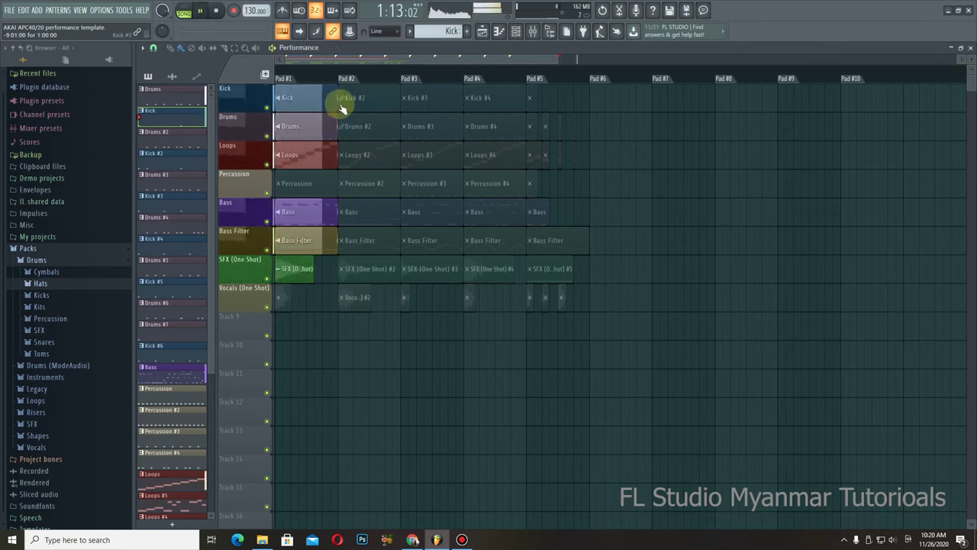
pyautogui.click(319, 128)
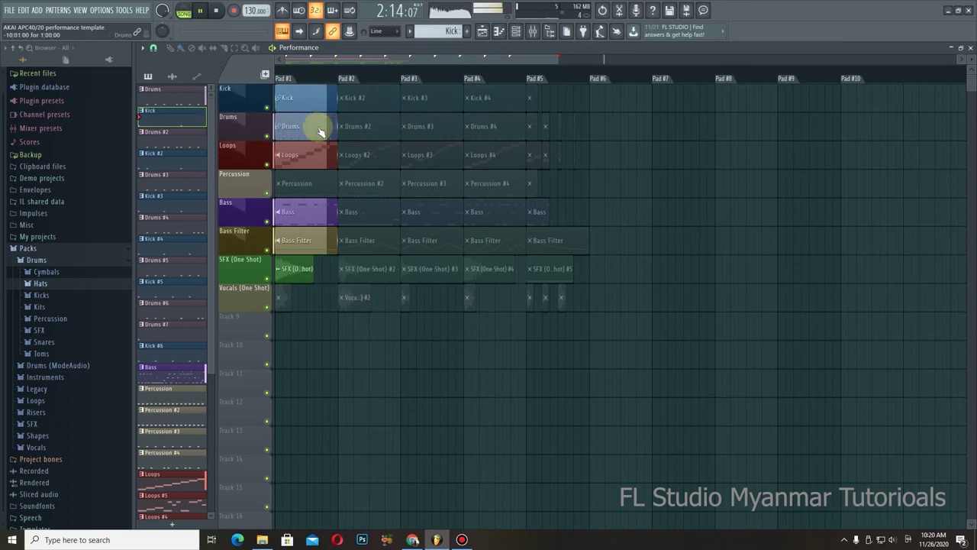
pyautogui.click(370, 130)
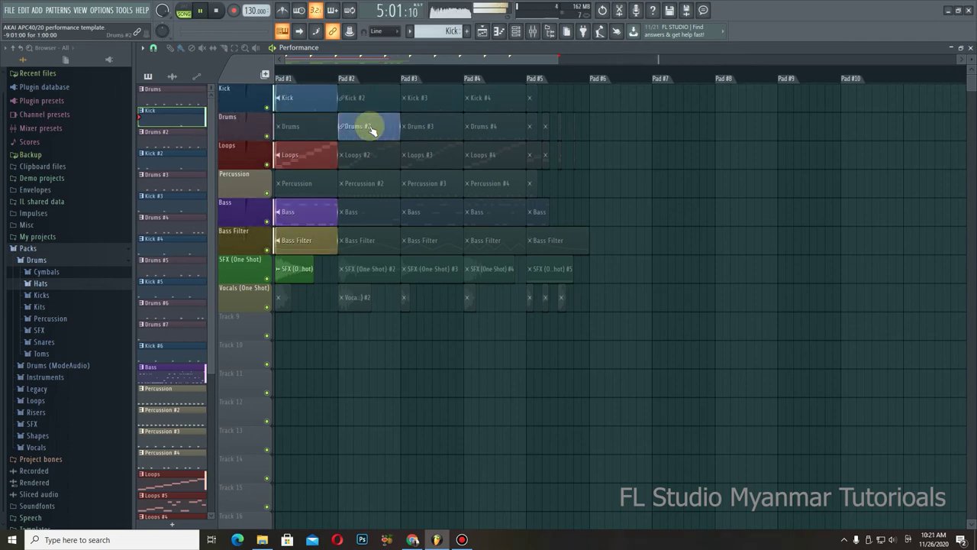
pyautogui.click(370, 219)
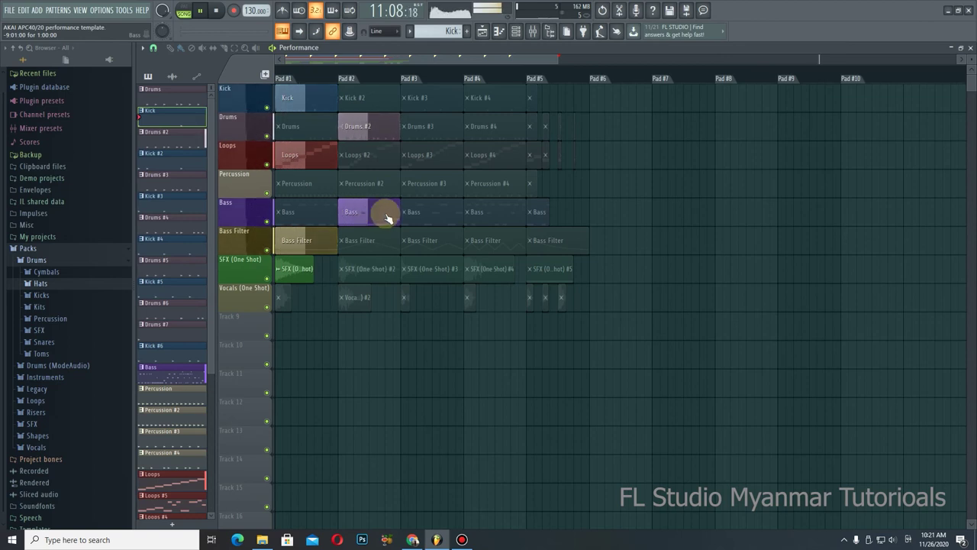
pyautogui.click(302, 212)
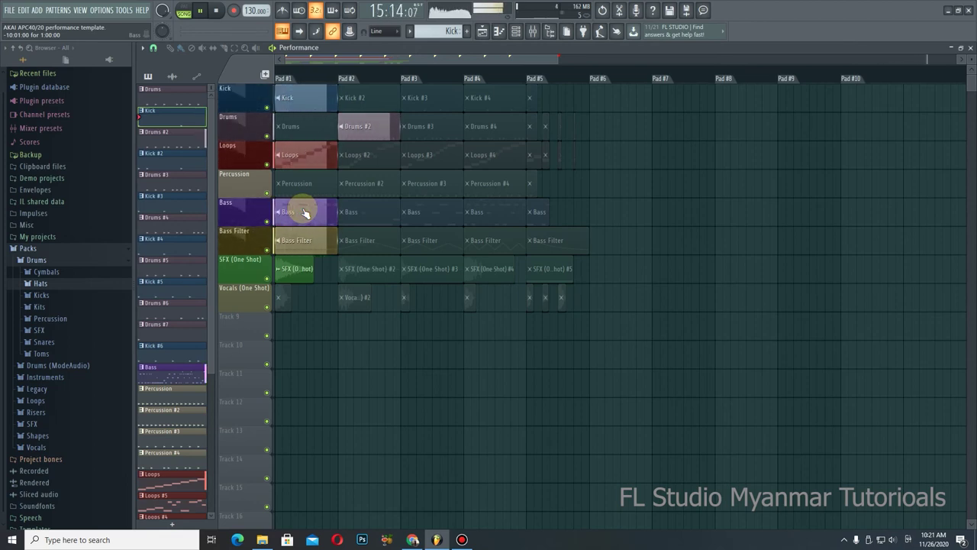
# - Create a new project from the MASCHINE performance template
pyautogui.click(9, 10)
pyautogui.moveTo(61, 34)
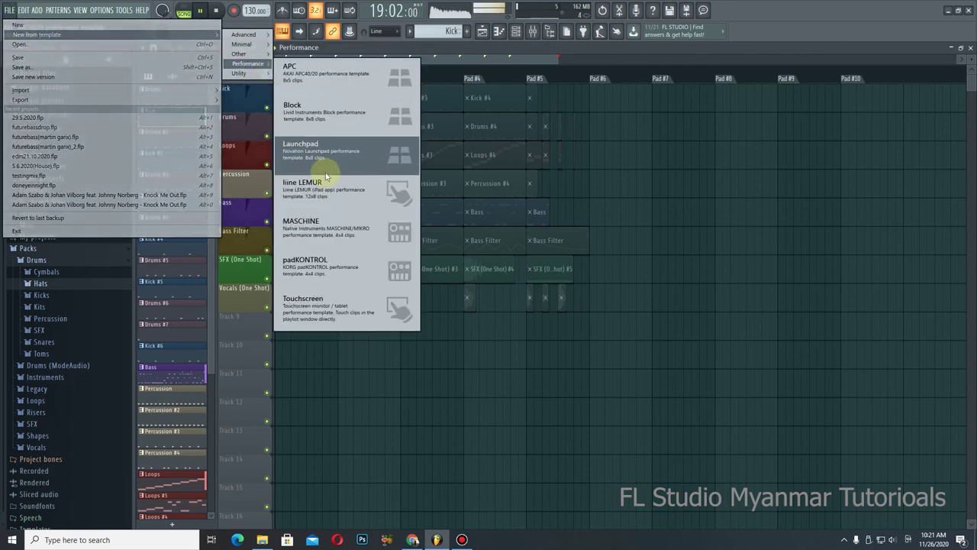
pyautogui.click(343, 225)
pyautogui.click(503, 299)
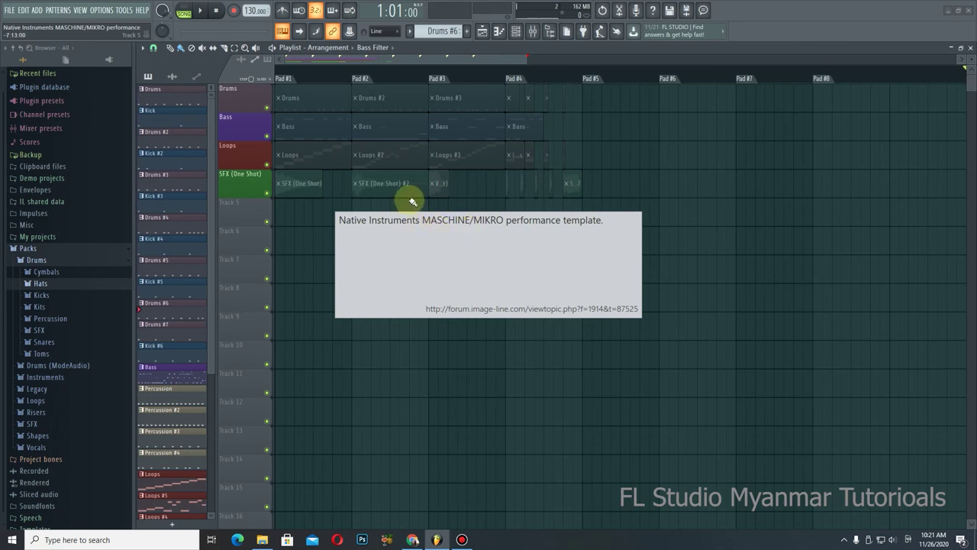
# - Start performance playback and trigger the Pad #1 Drums, Bass and Loops clips
pyautogui.press('space')
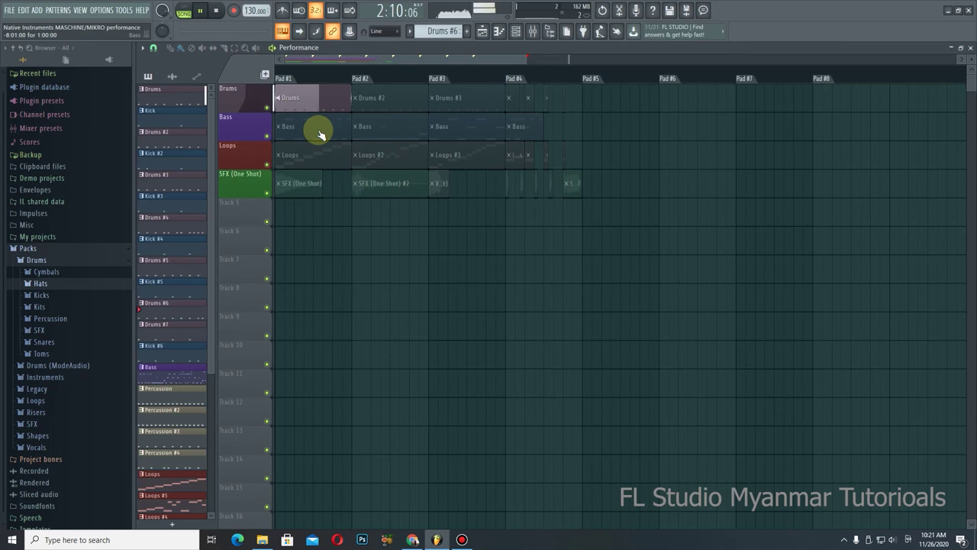
pyautogui.click(323, 154)
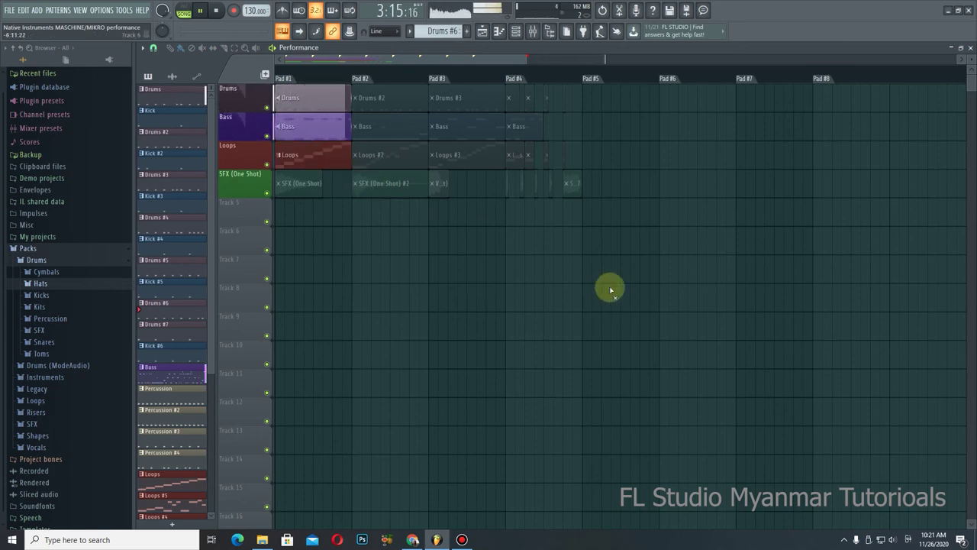
# - Trigger the SFX (One Shot) #2, Loops #2, Pad #4 Bass and Loops #3 clips in turn, and stop the performance
pyautogui.click(370, 192)
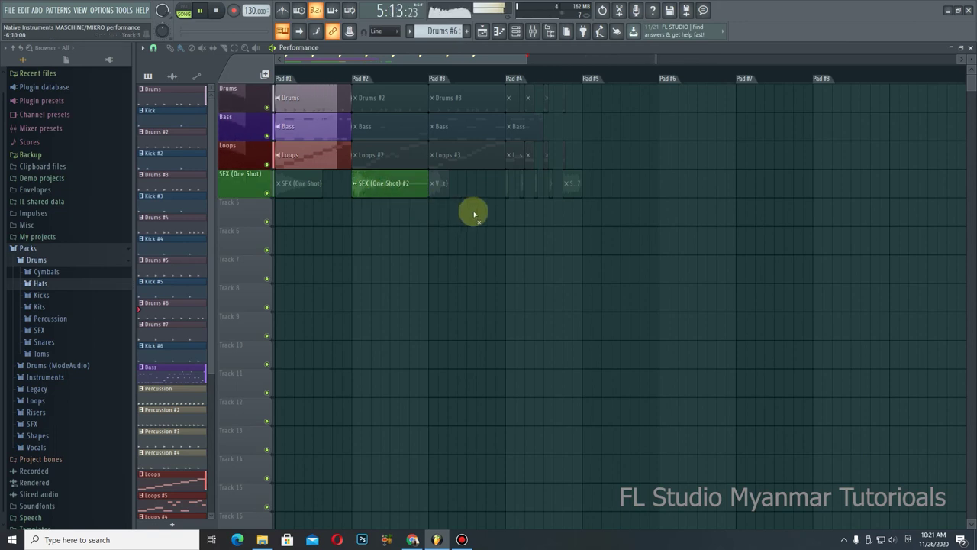
pyautogui.click(397, 152)
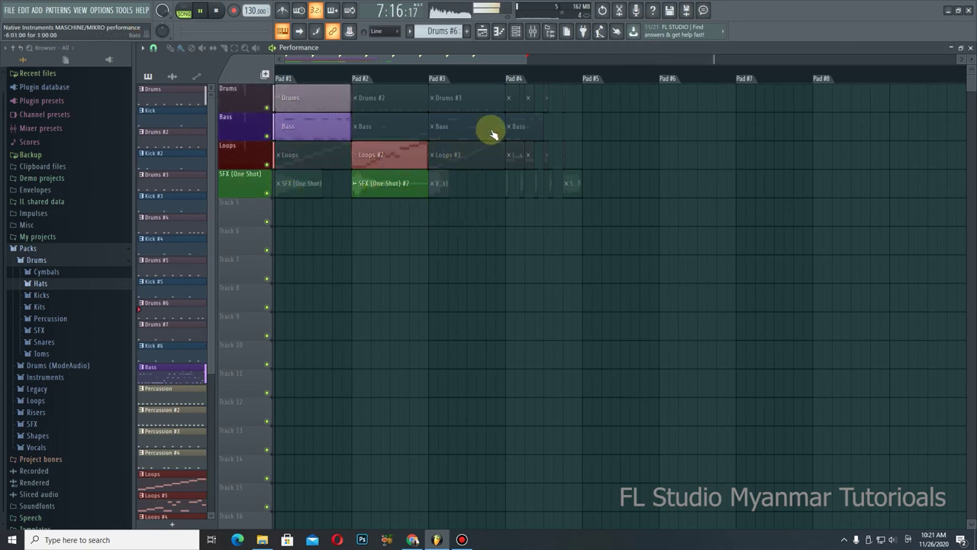
pyautogui.click(521, 129)
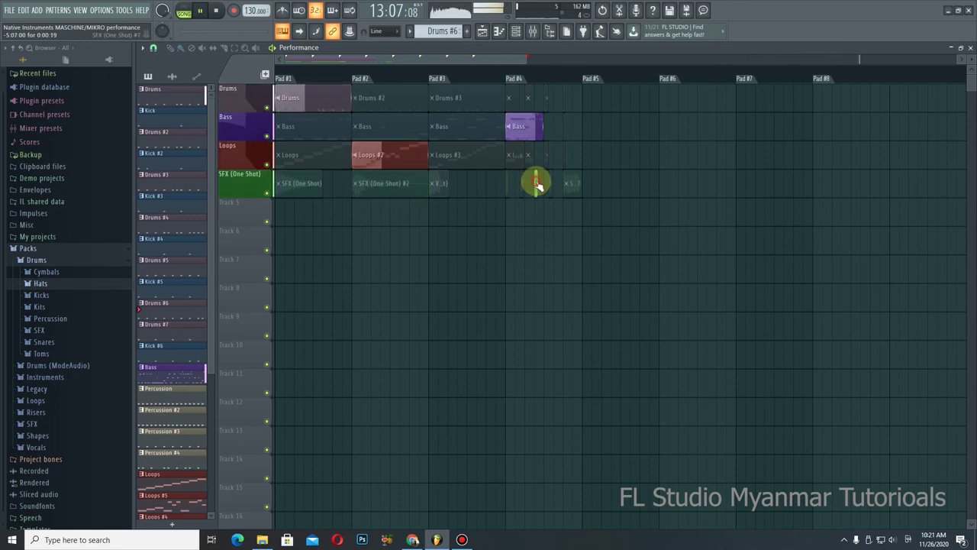
pyautogui.click(462, 154)
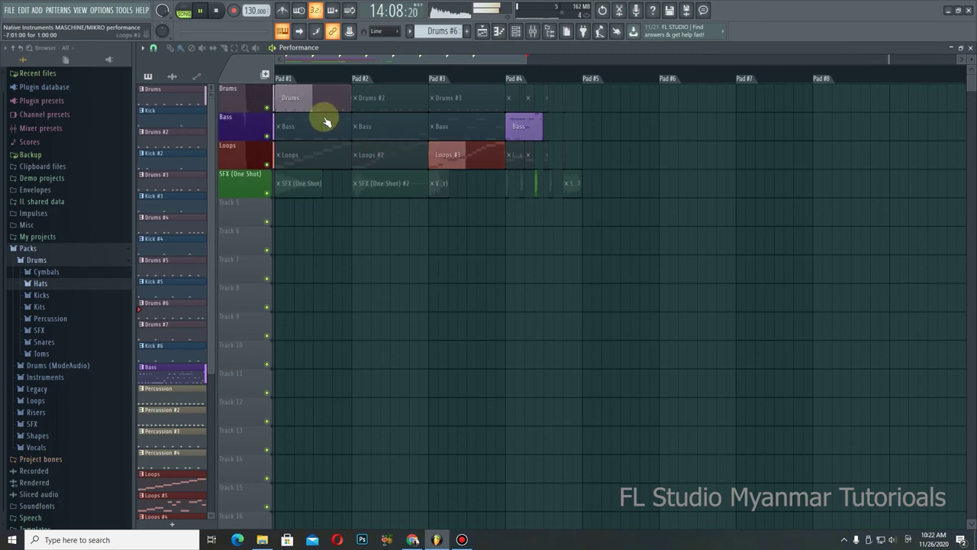
pyautogui.press('space')
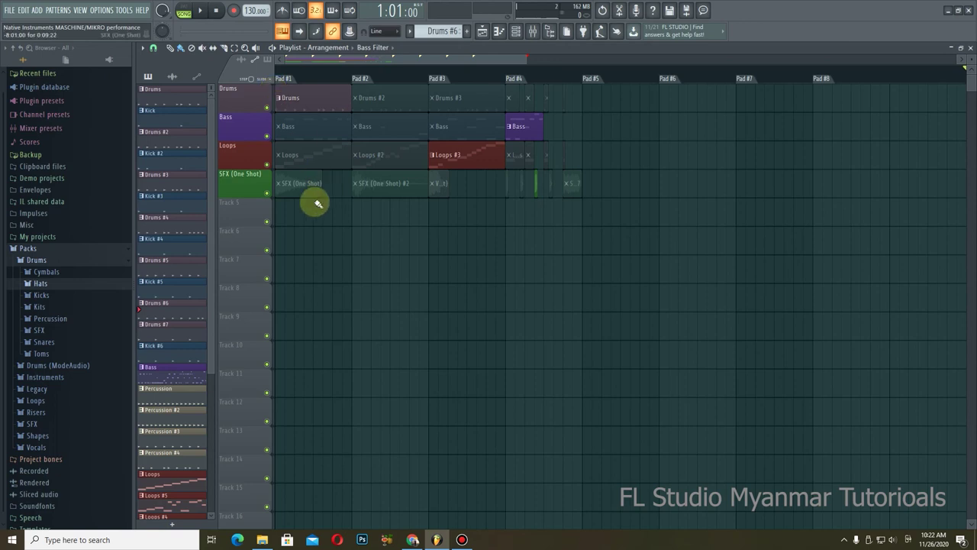
# - Examine the notes of the Drums #3 and Drums #2 patterns in the piano roll, returning to the playlist after each
pyautogui.doubleClick(173, 186)
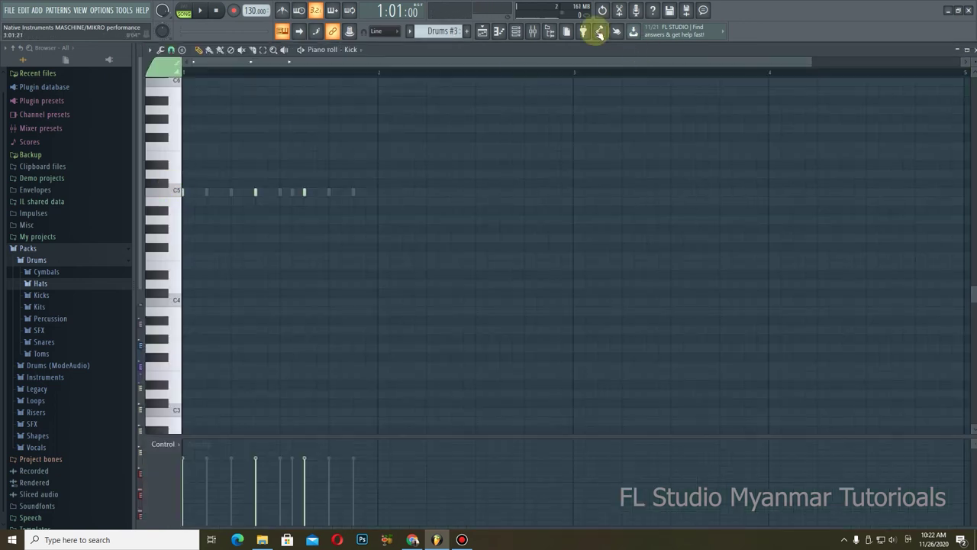
pyautogui.click(481, 31)
pyautogui.click(172, 134)
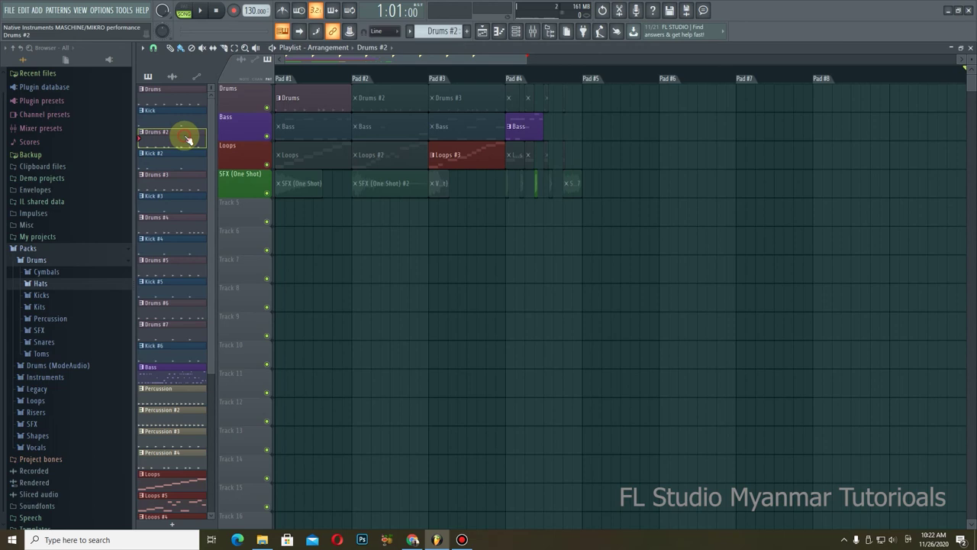
pyautogui.doubleClick(174, 135)
pyautogui.scroll(3, 256, 336)
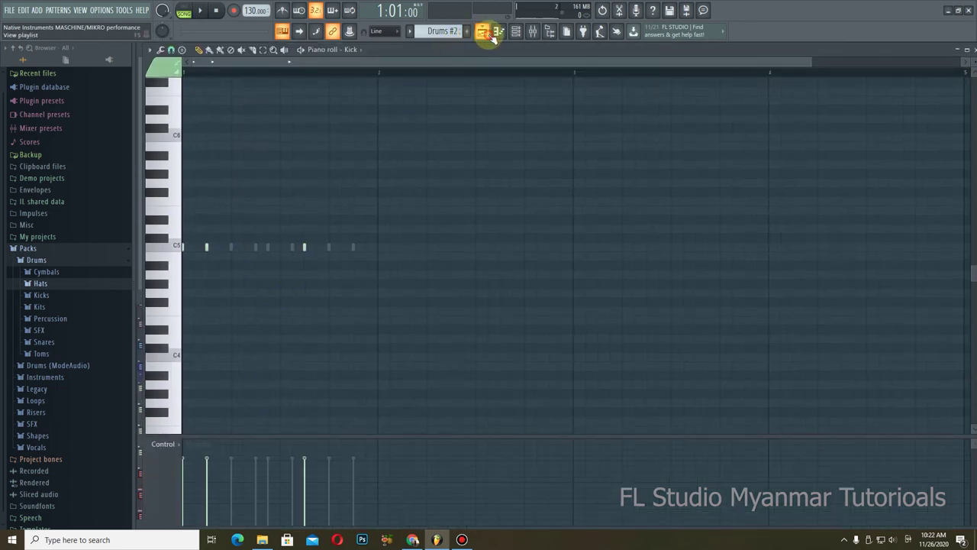
pyautogui.click(484, 31)
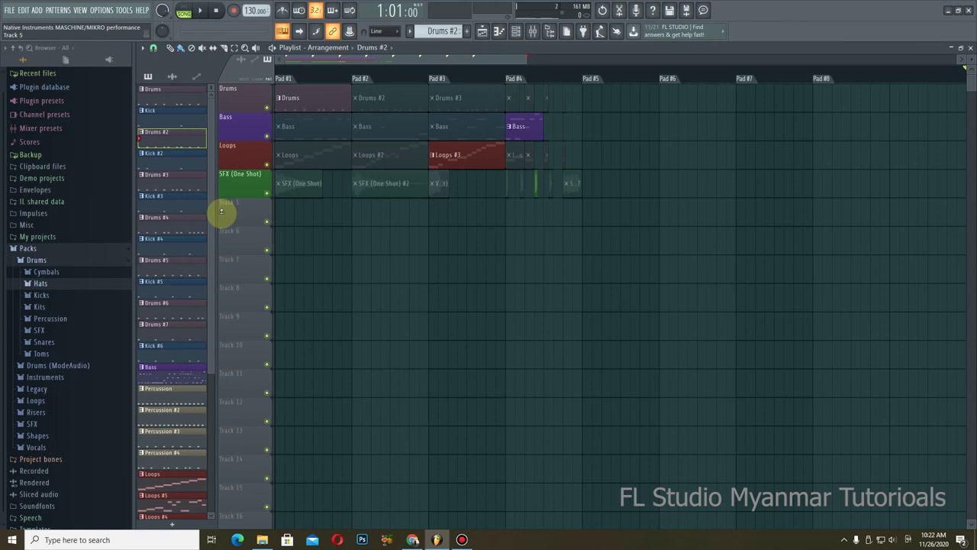